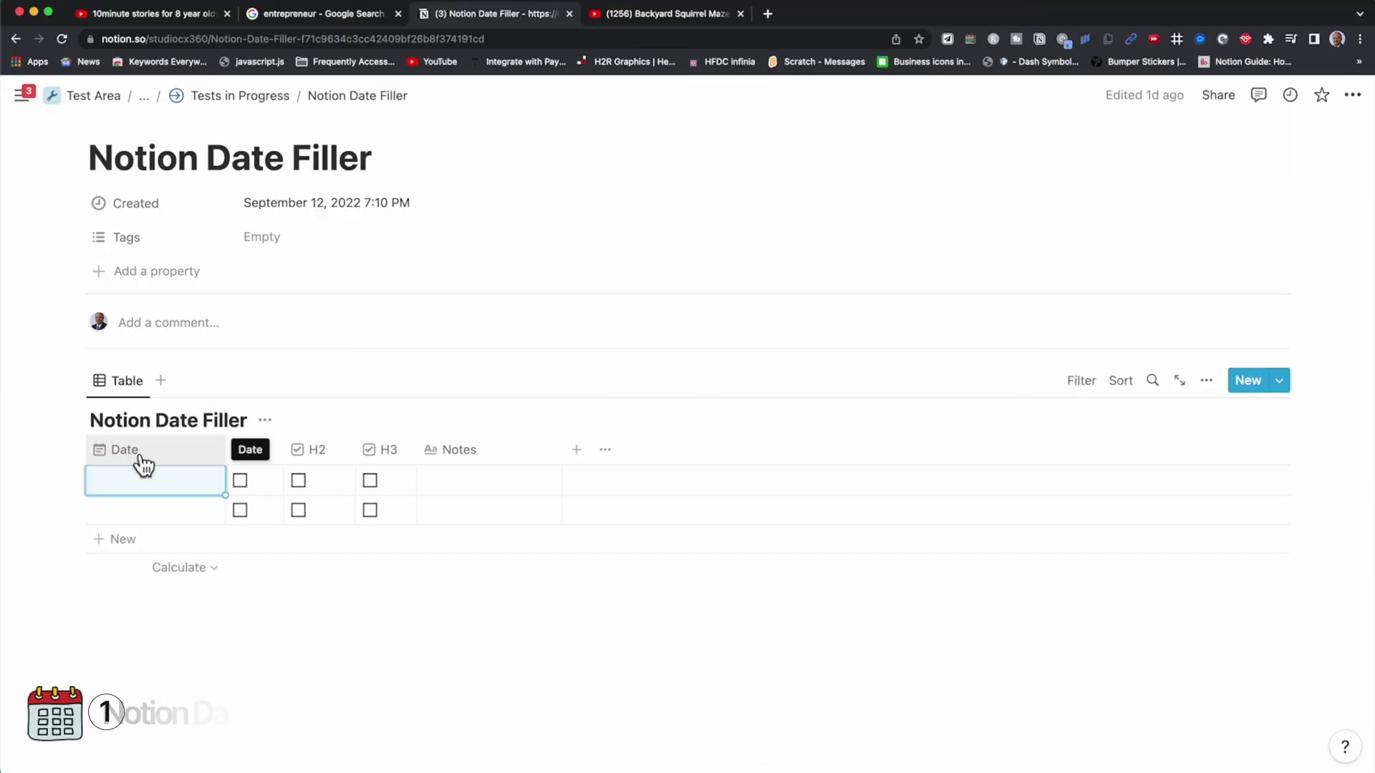
Add habit-tracker rows by hand, dating the last one September 18, 2022
click(133, 449)
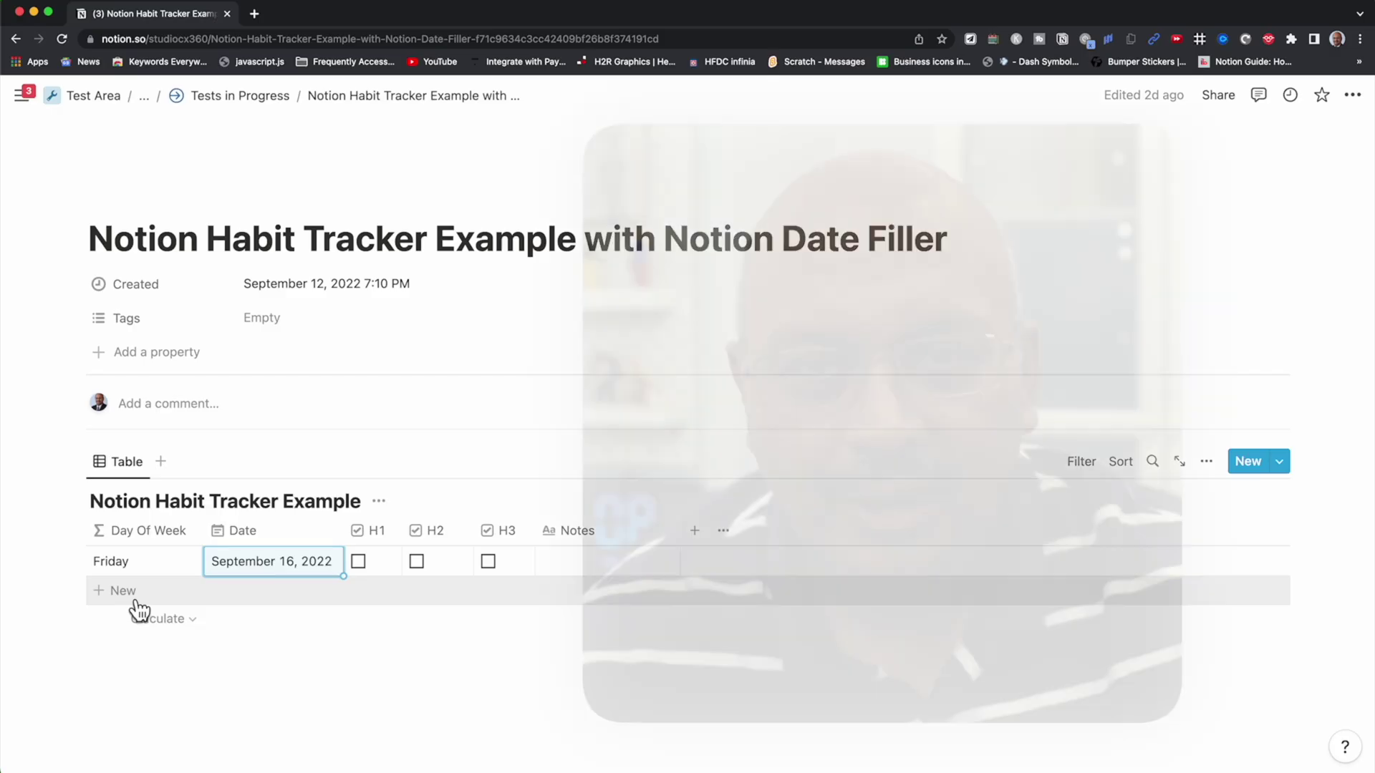
click(231, 595)
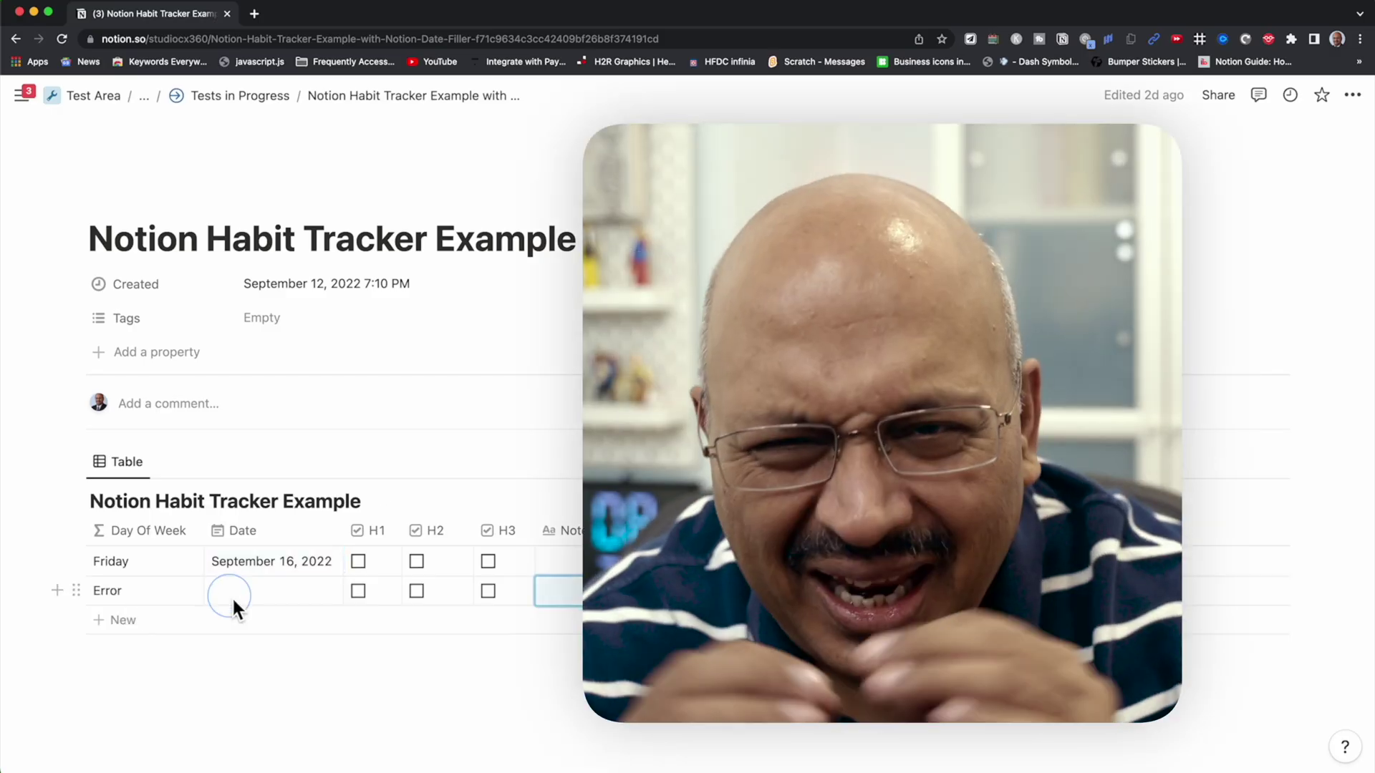
click(381, 295)
key(Escape)
click(138, 620)
click(263, 608)
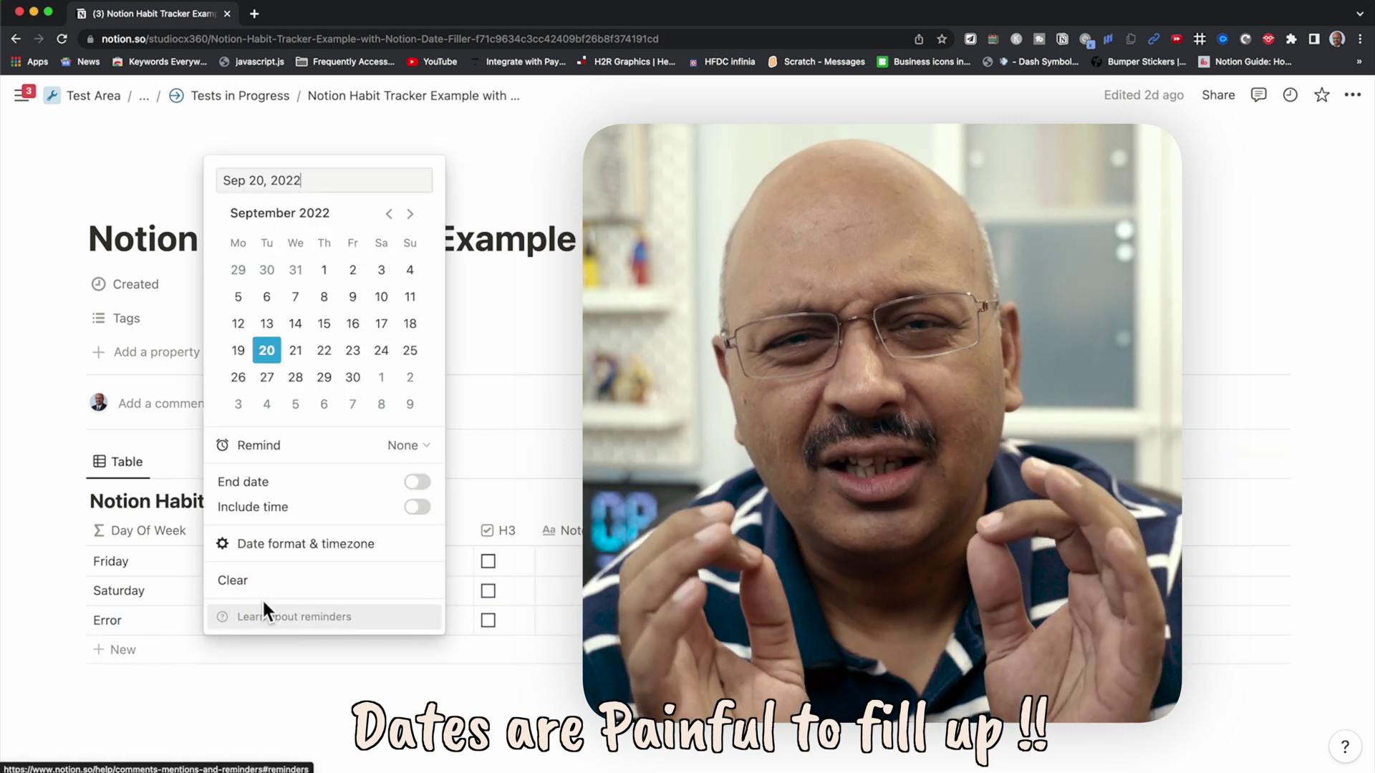
click(409, 323)
key(Escape)
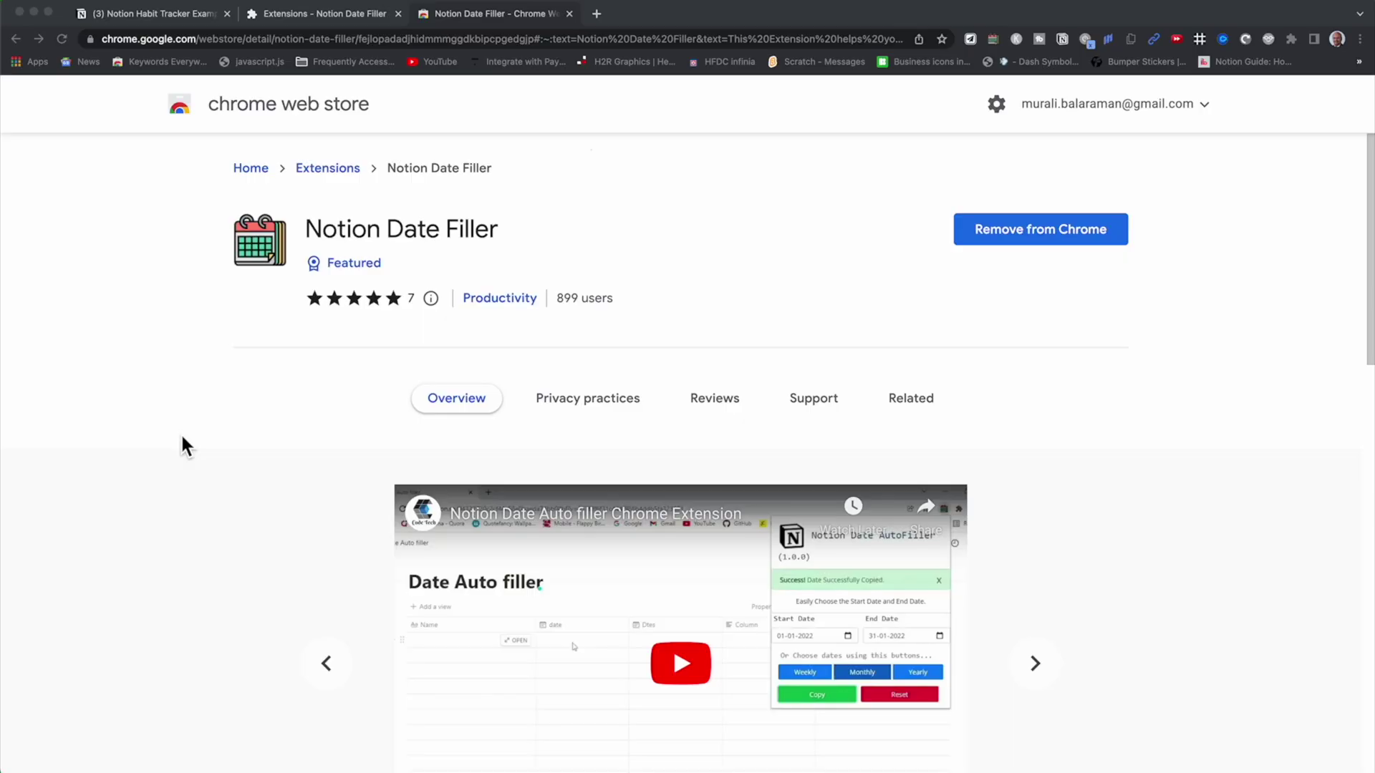
scroll(333, 415, down, 4)
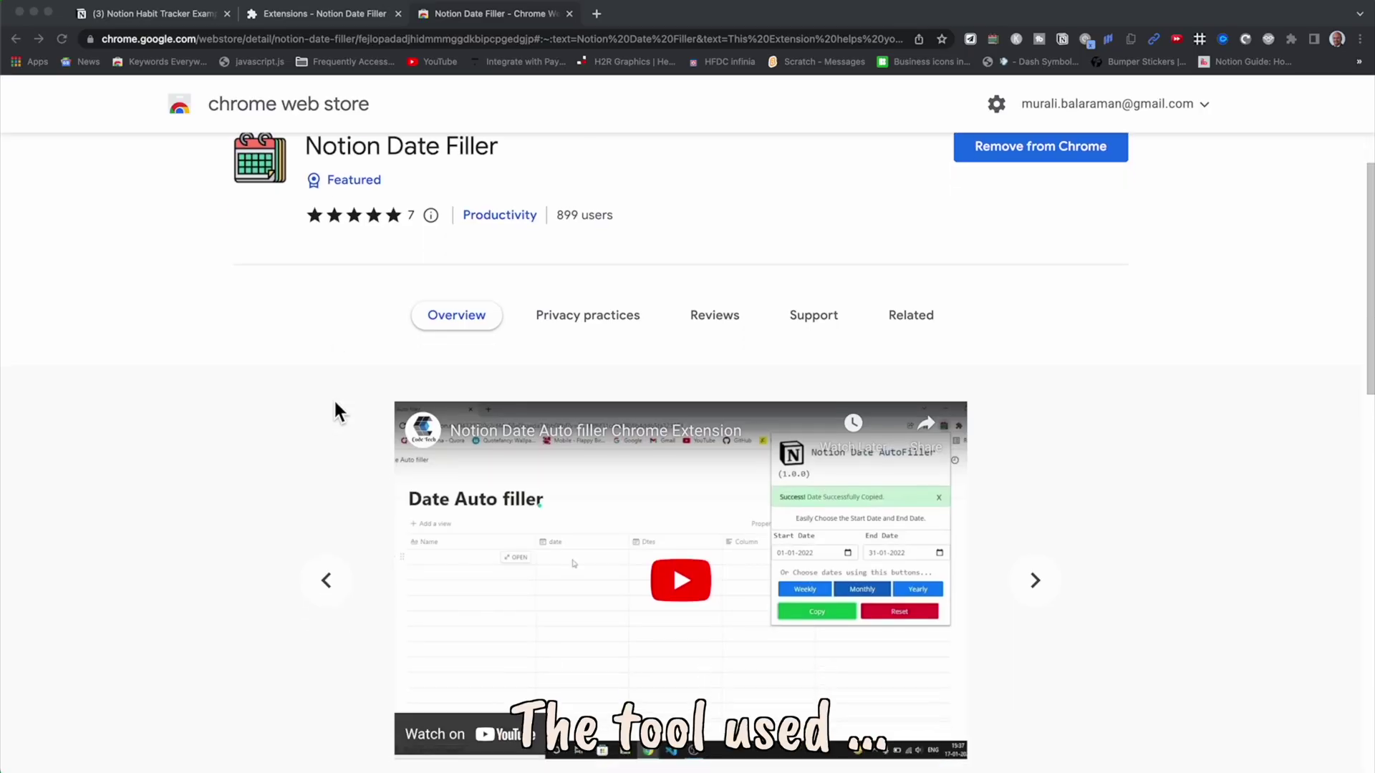
scroll(335, 404, down, 6)
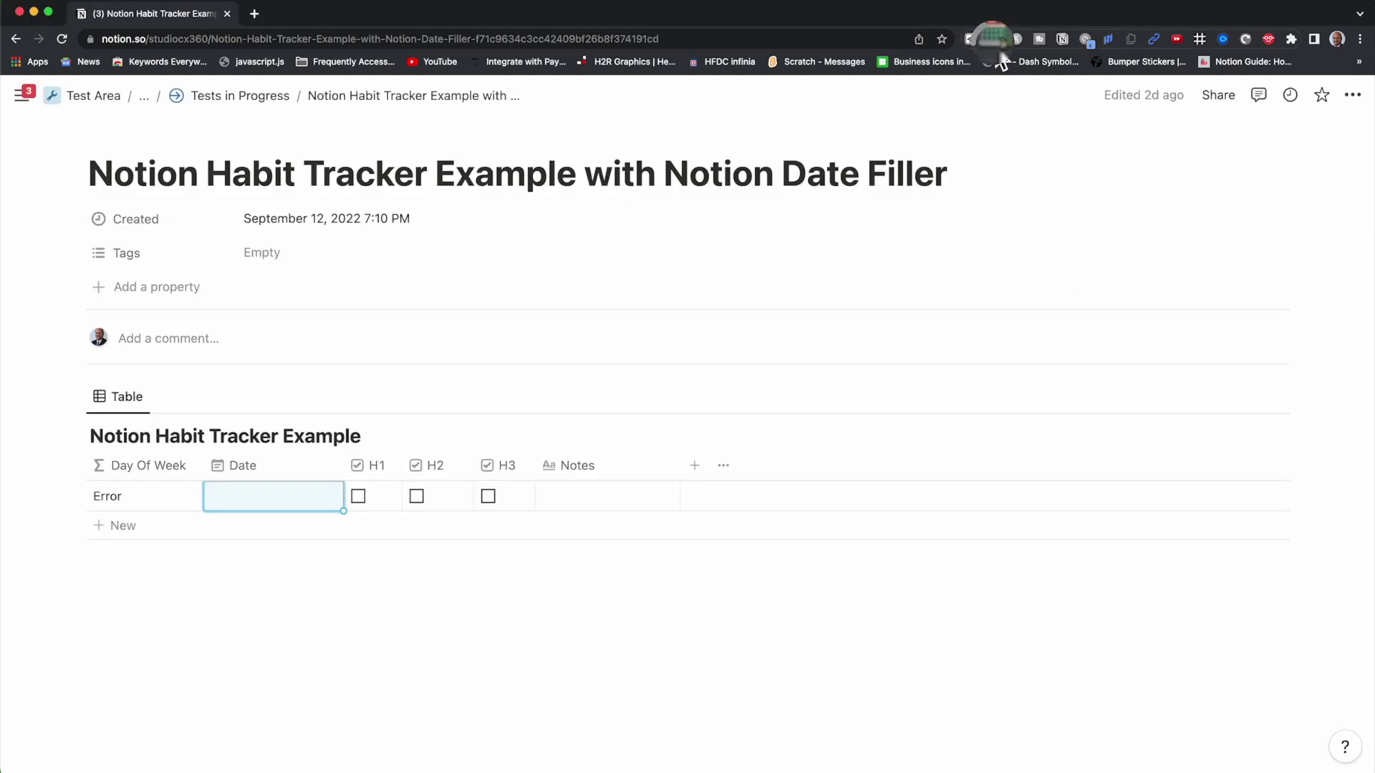
Generate 01/09/2022–30/09/2022 dates in the Date AutoFiller and paste them into the Date column
click(992, 39)
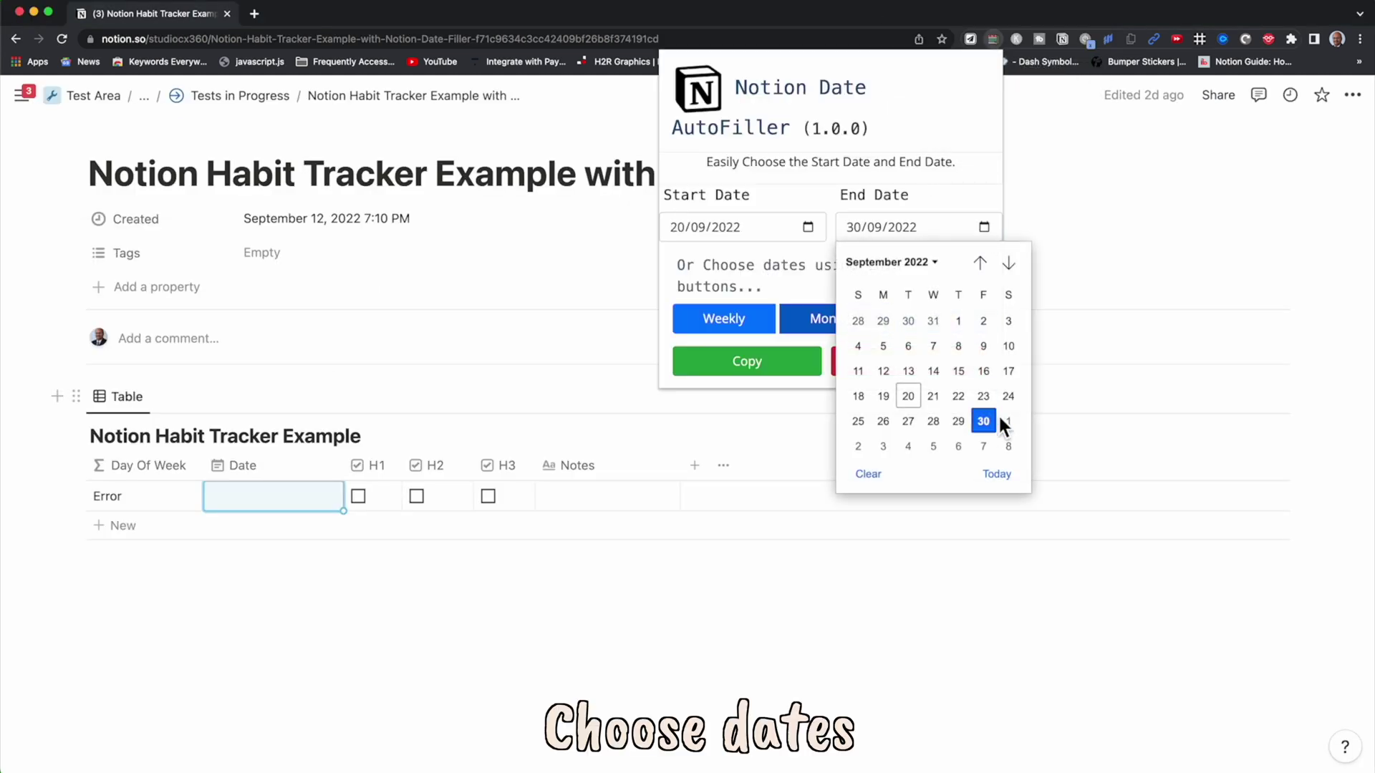
click(1008, 396)
click(785, 368)
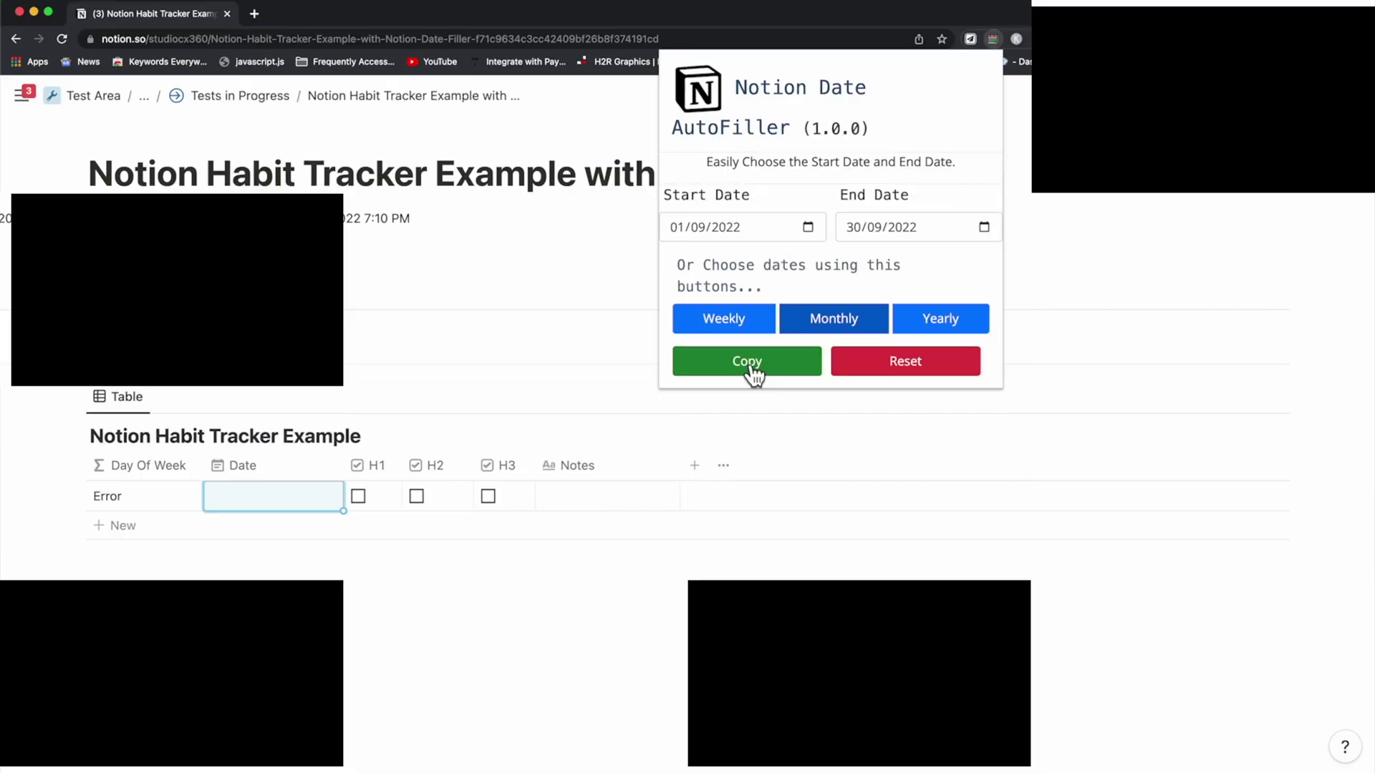
click(748, 413)
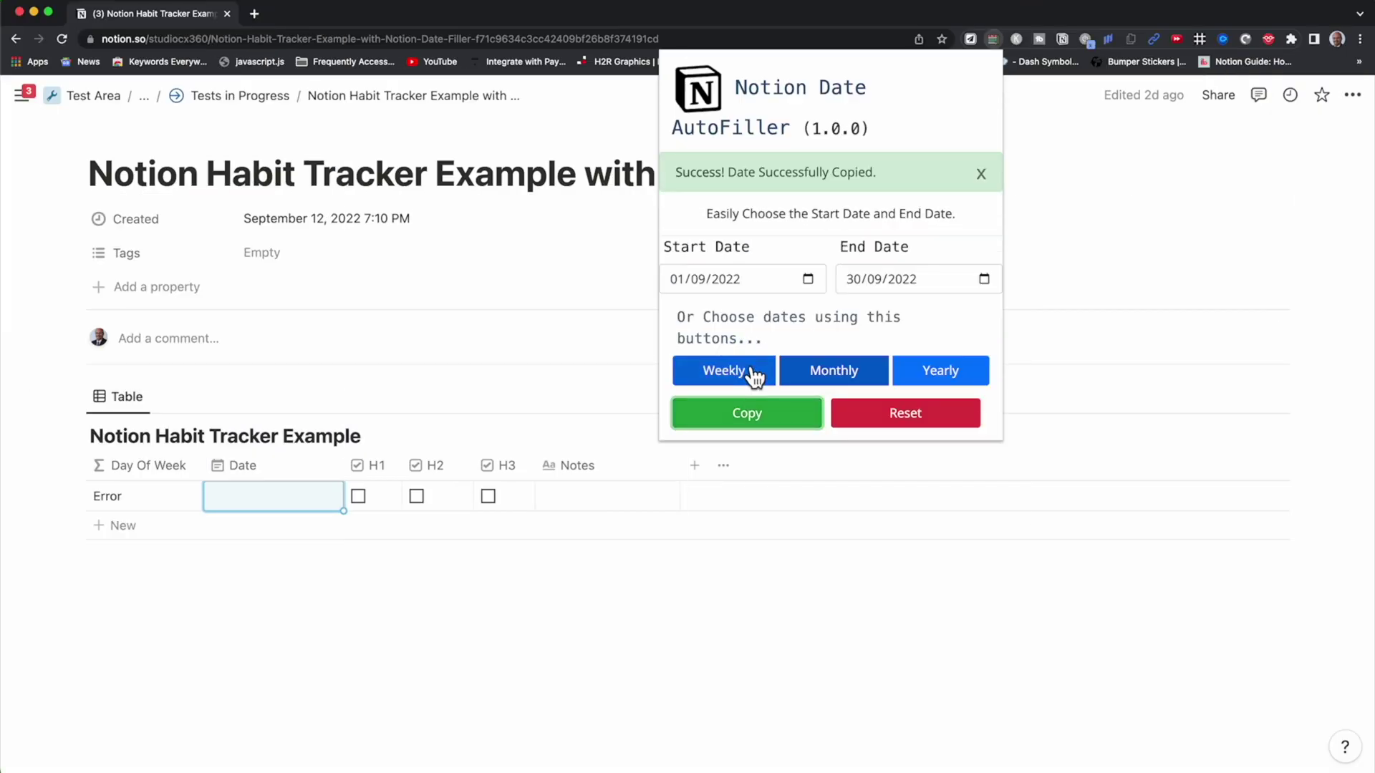
click(240, 500)
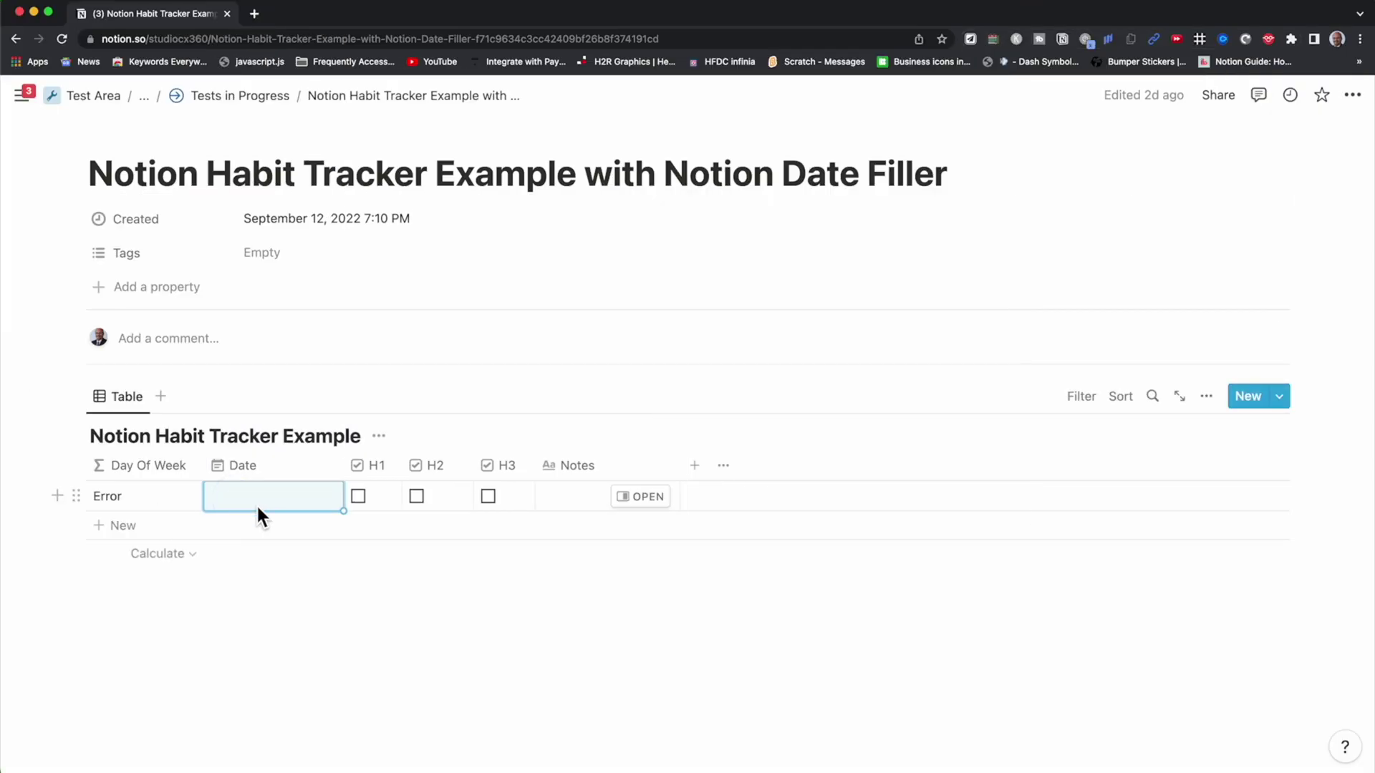
key(super+v)
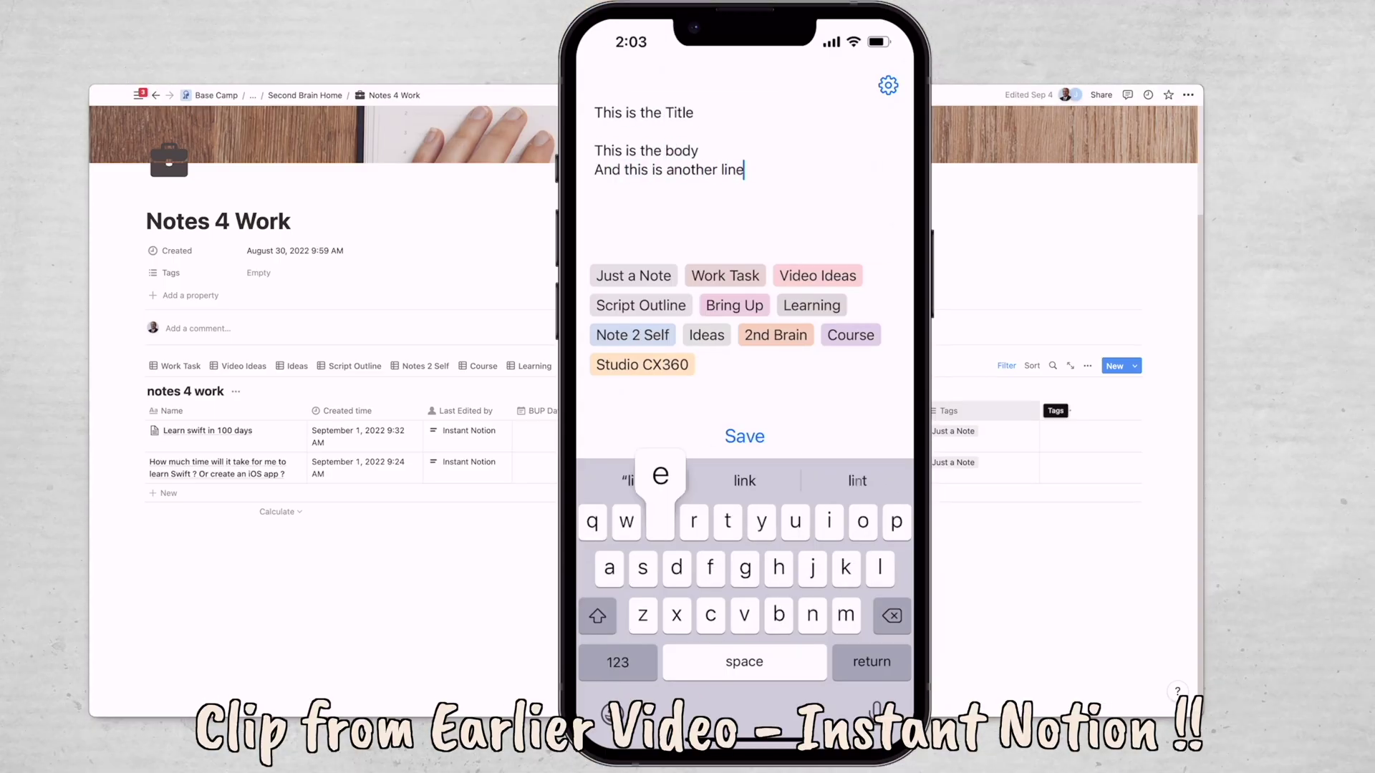
Save a new Instant Notion note titled 'Voice notes to Notion' and begin its body text
click(238, 467)
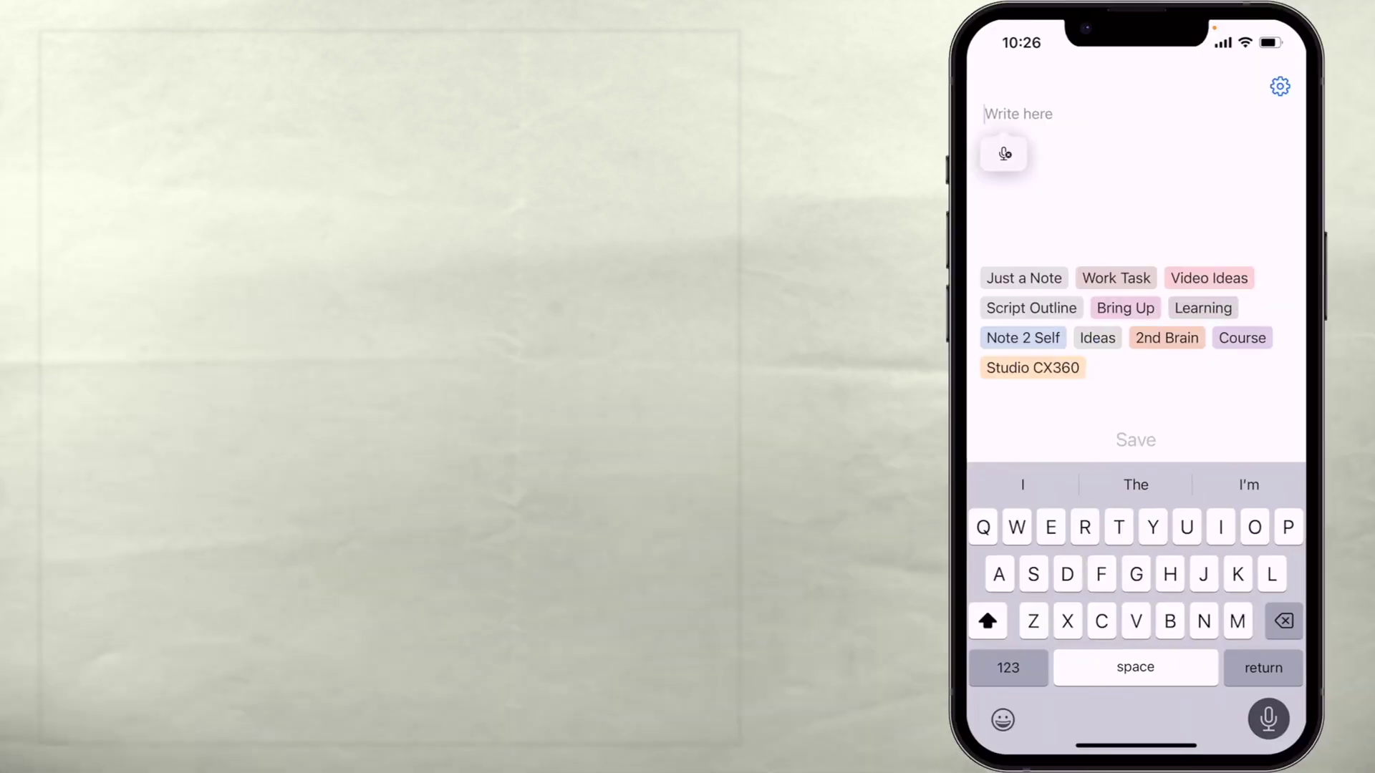
text(e notes to Notion know)
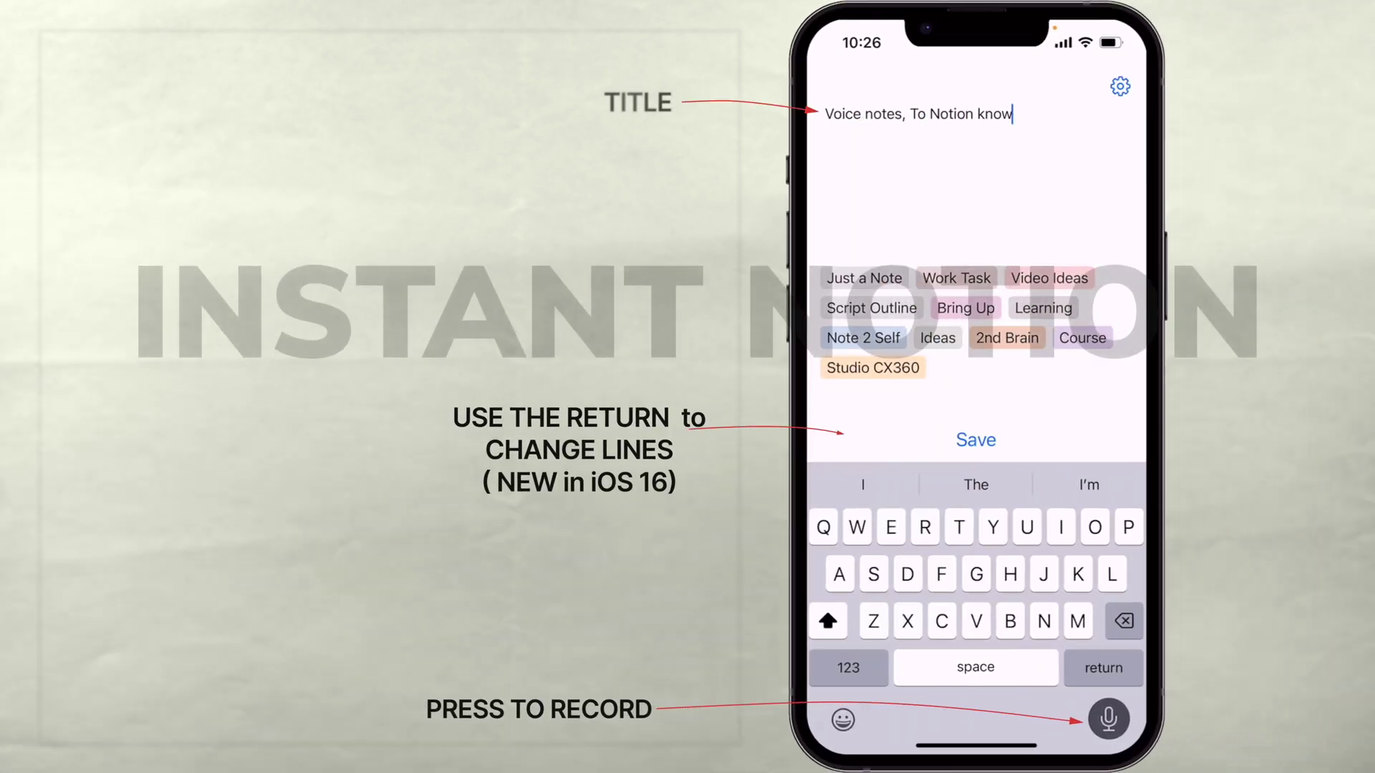
key(Return)
text(Cal)
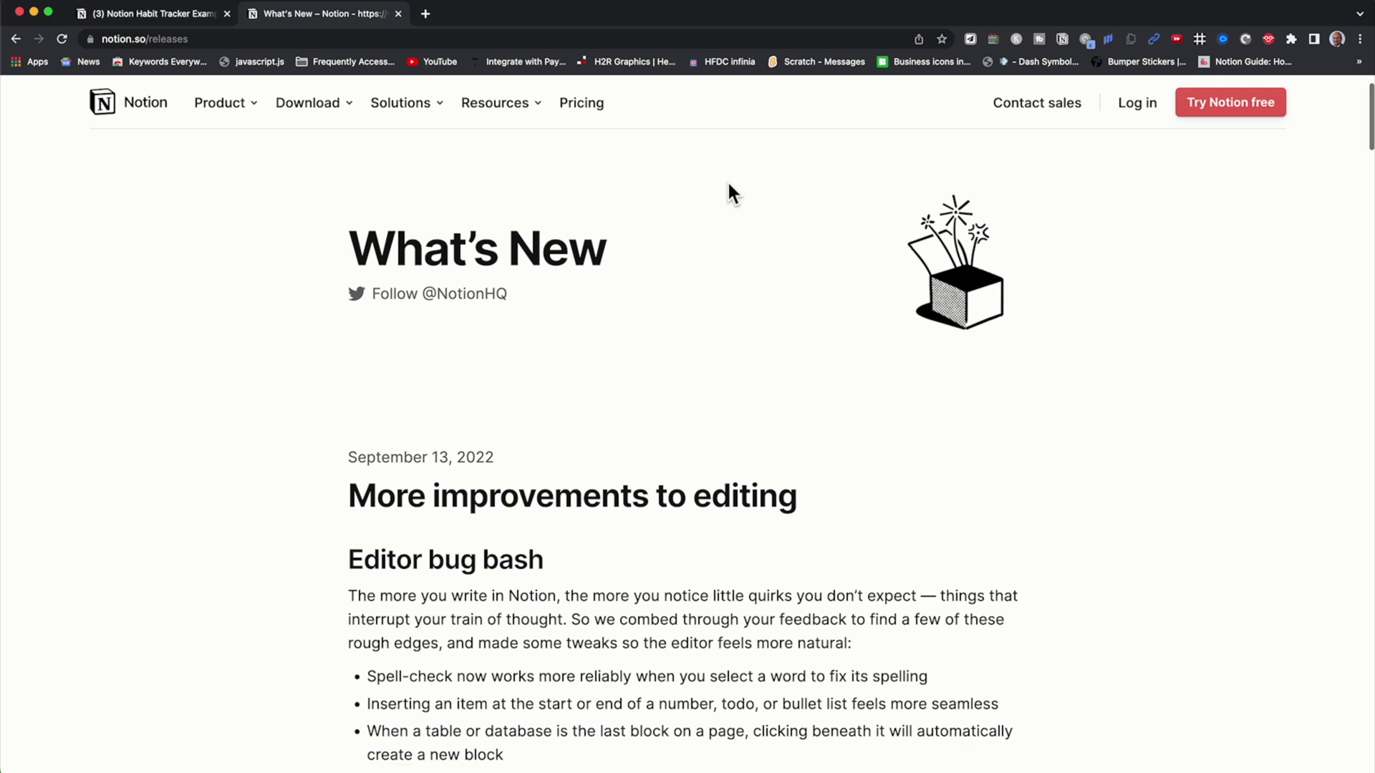
scroll(728, 185, down, 12)
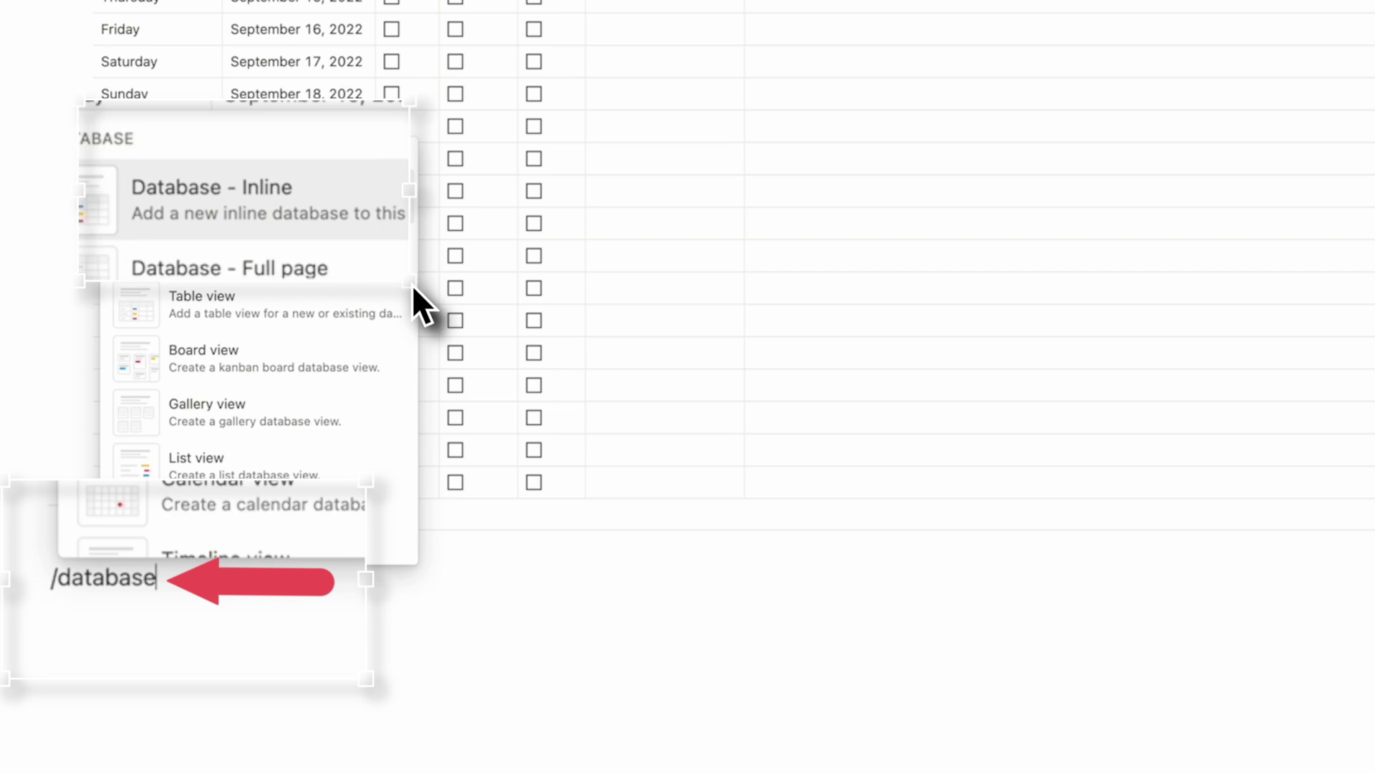
Add an inline table database beneath the habit tracker table
click(152, 189)
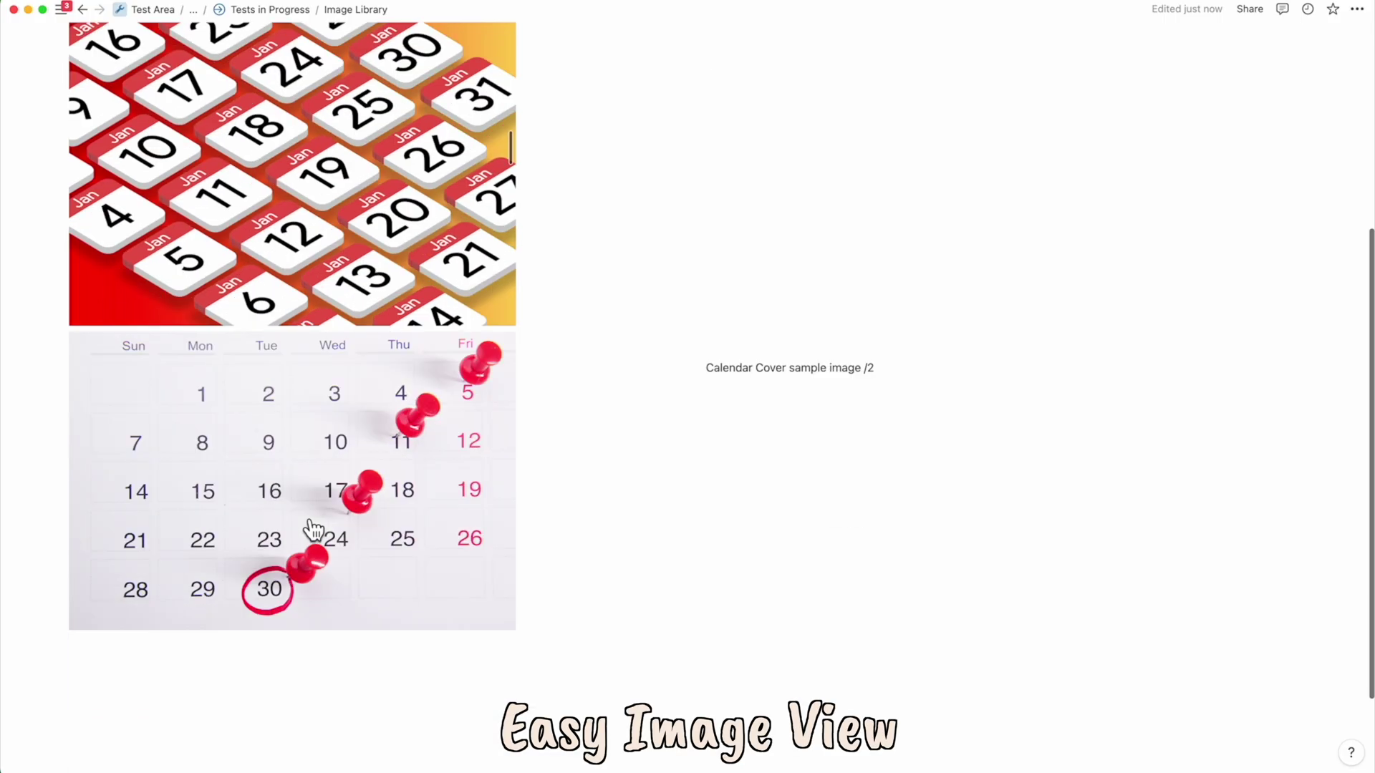
View the calendar cover image full screen and flip between the sample images
scroll(315, 529, up, 3)
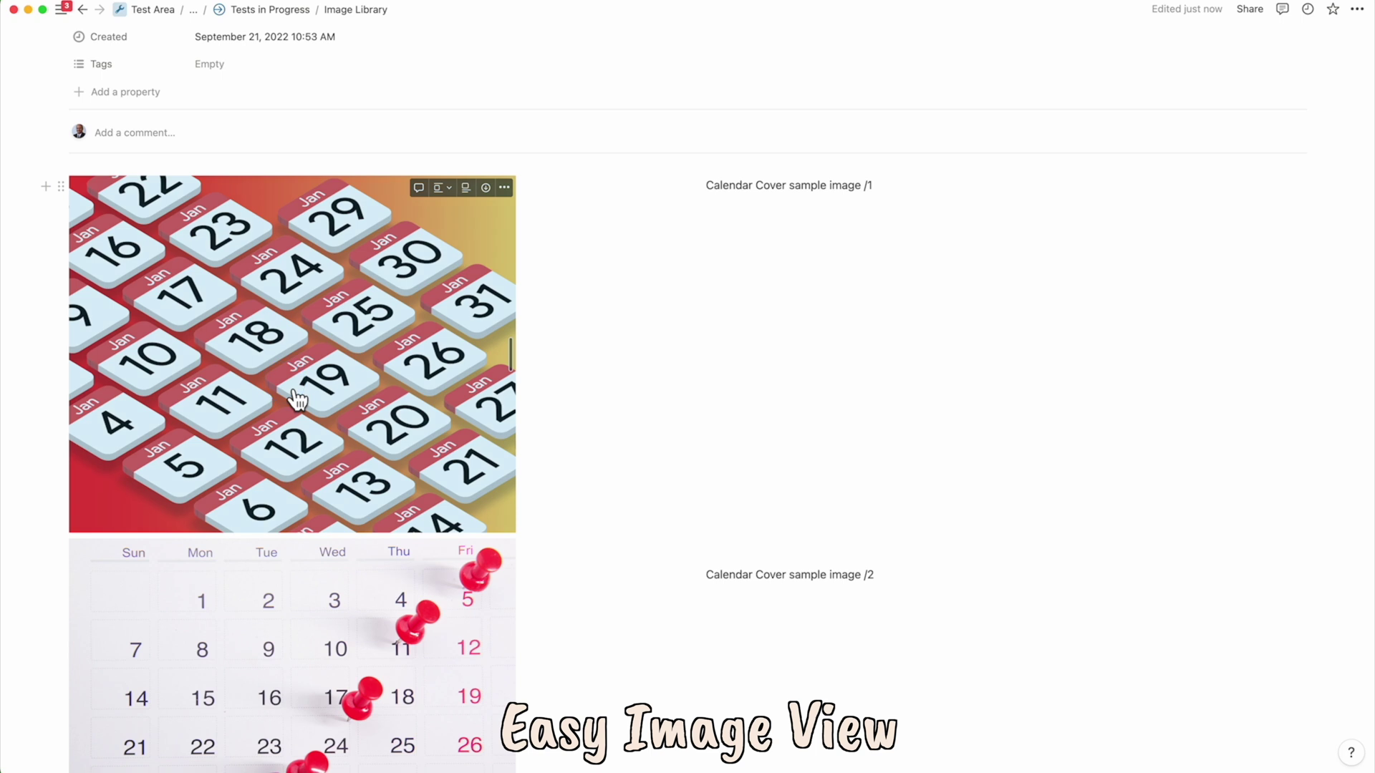
click(298, 399)
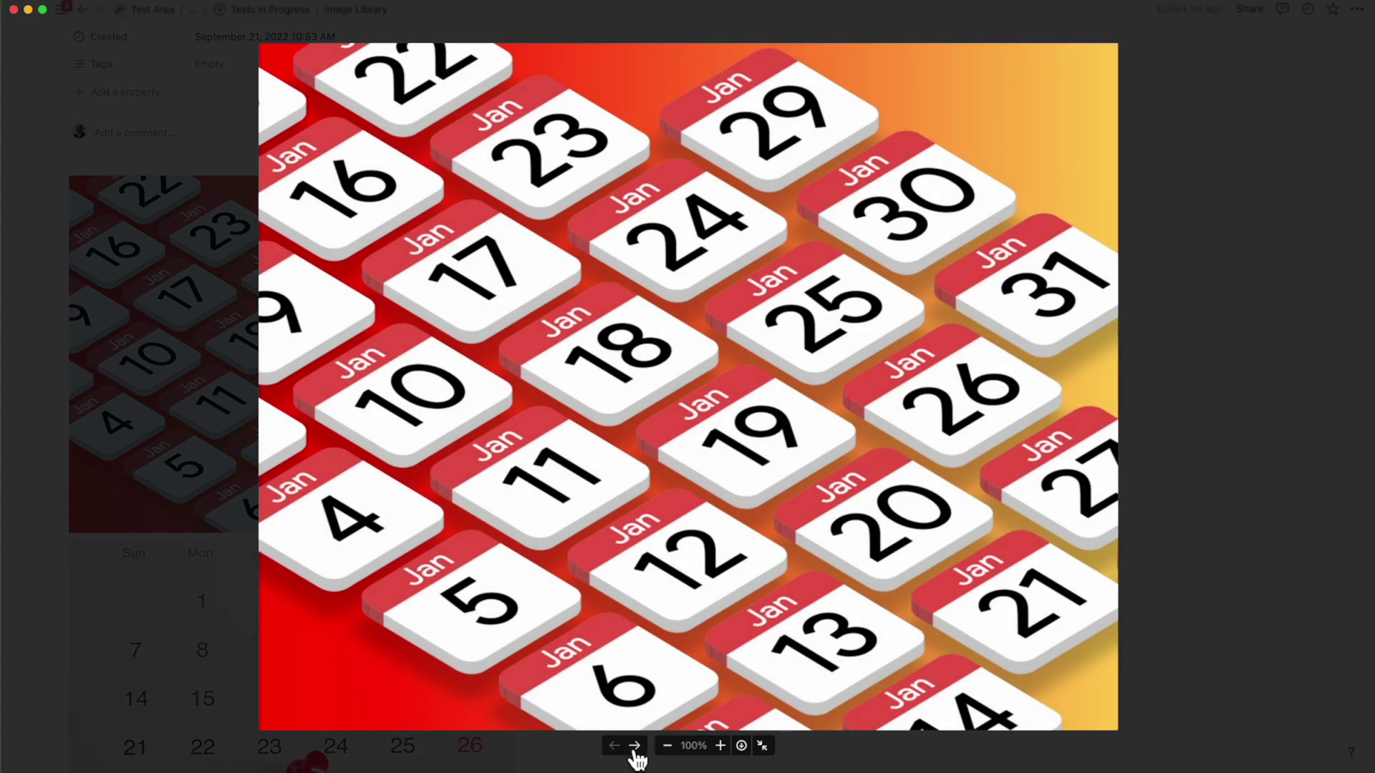
click(635, 747)
click(615, 747)
Open the Formula property settings and strike through 'You can strike through Text'
key(Escape)
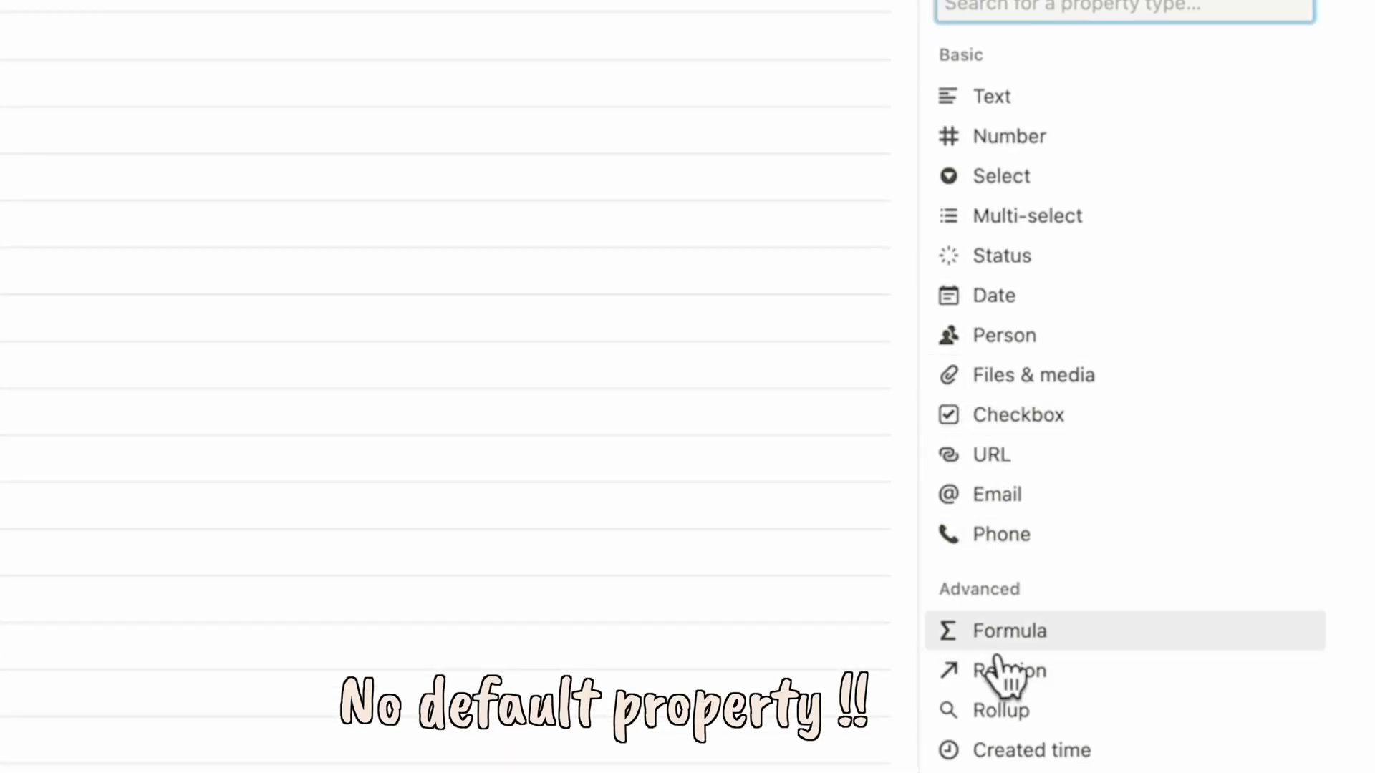
click(1005, 645)
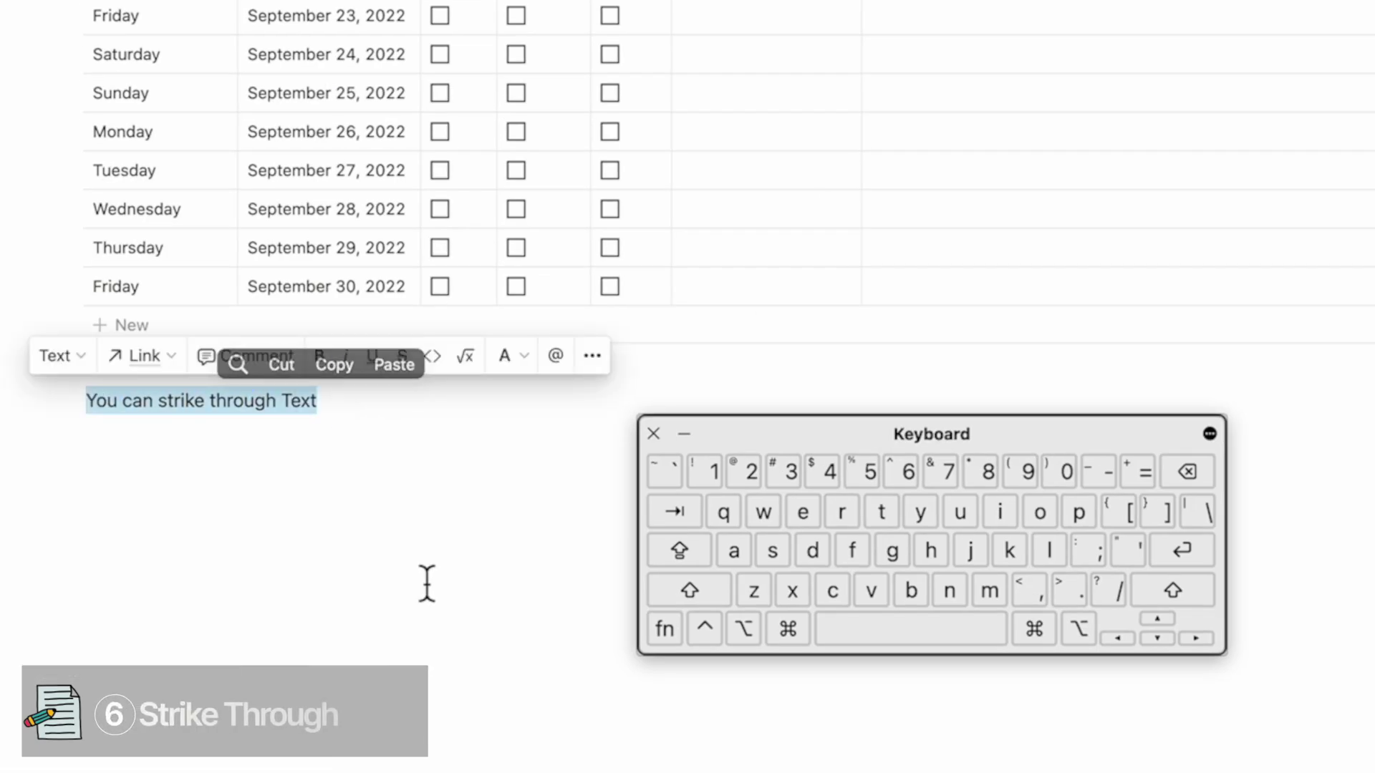
key(super+shift+s)
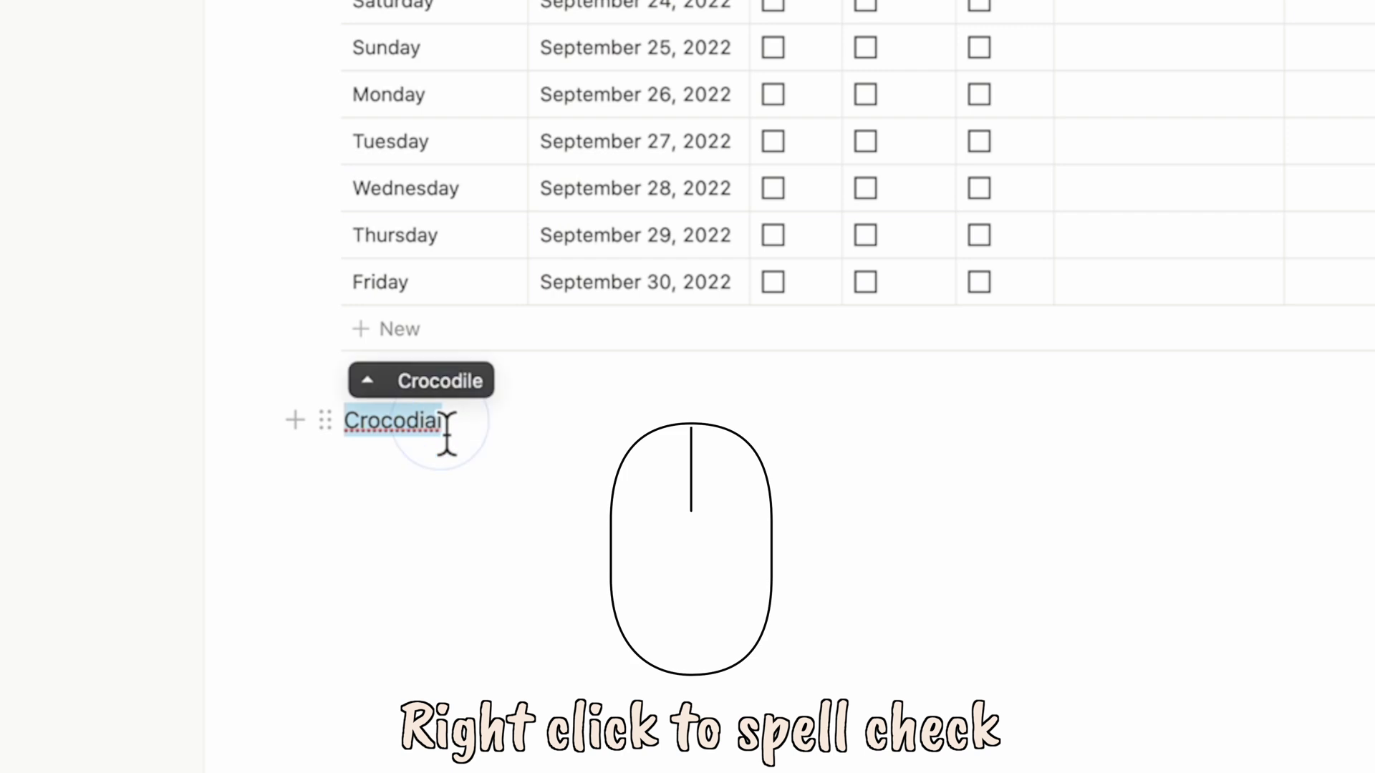
Correct 'Crocodial' to Crocodile, then search titles only for 'notes', filtering by teamspace
right_click(391, 422)
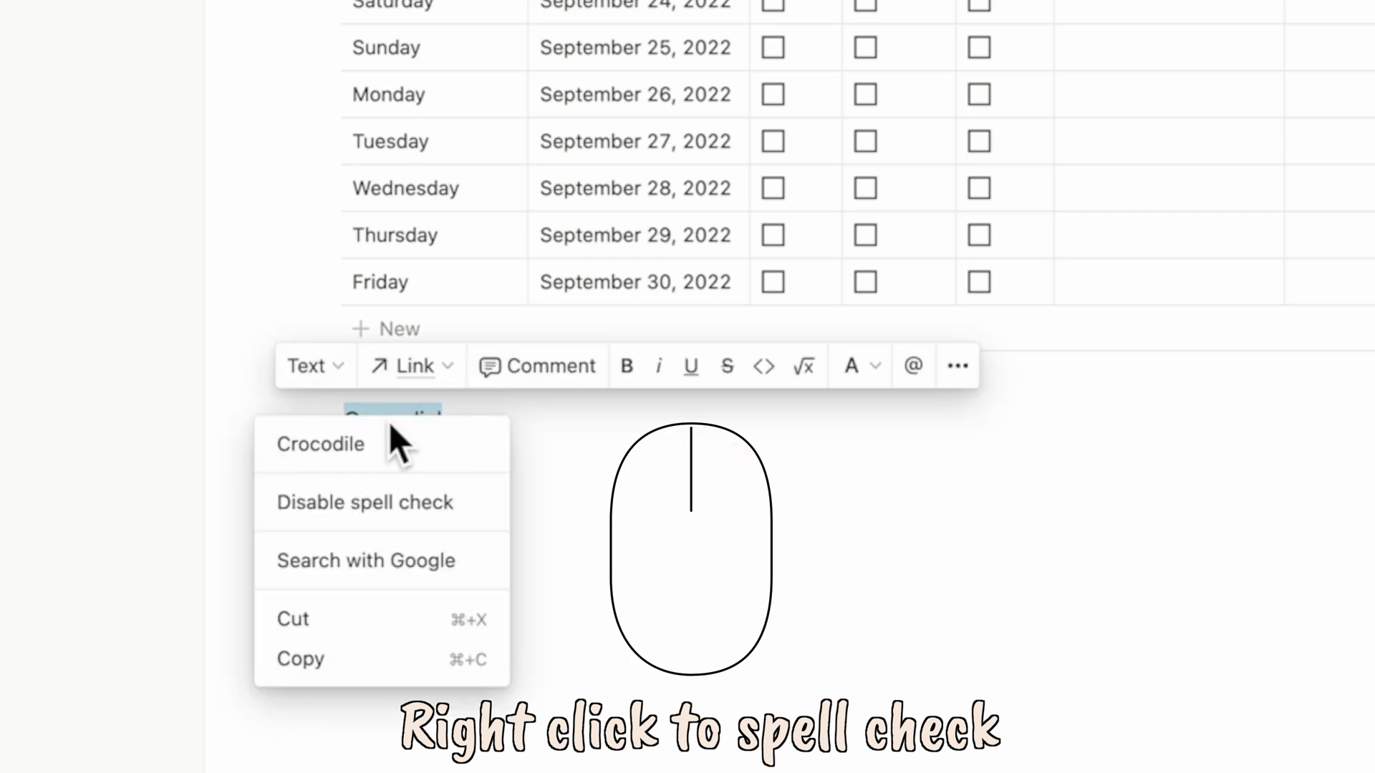
click(391, 429)
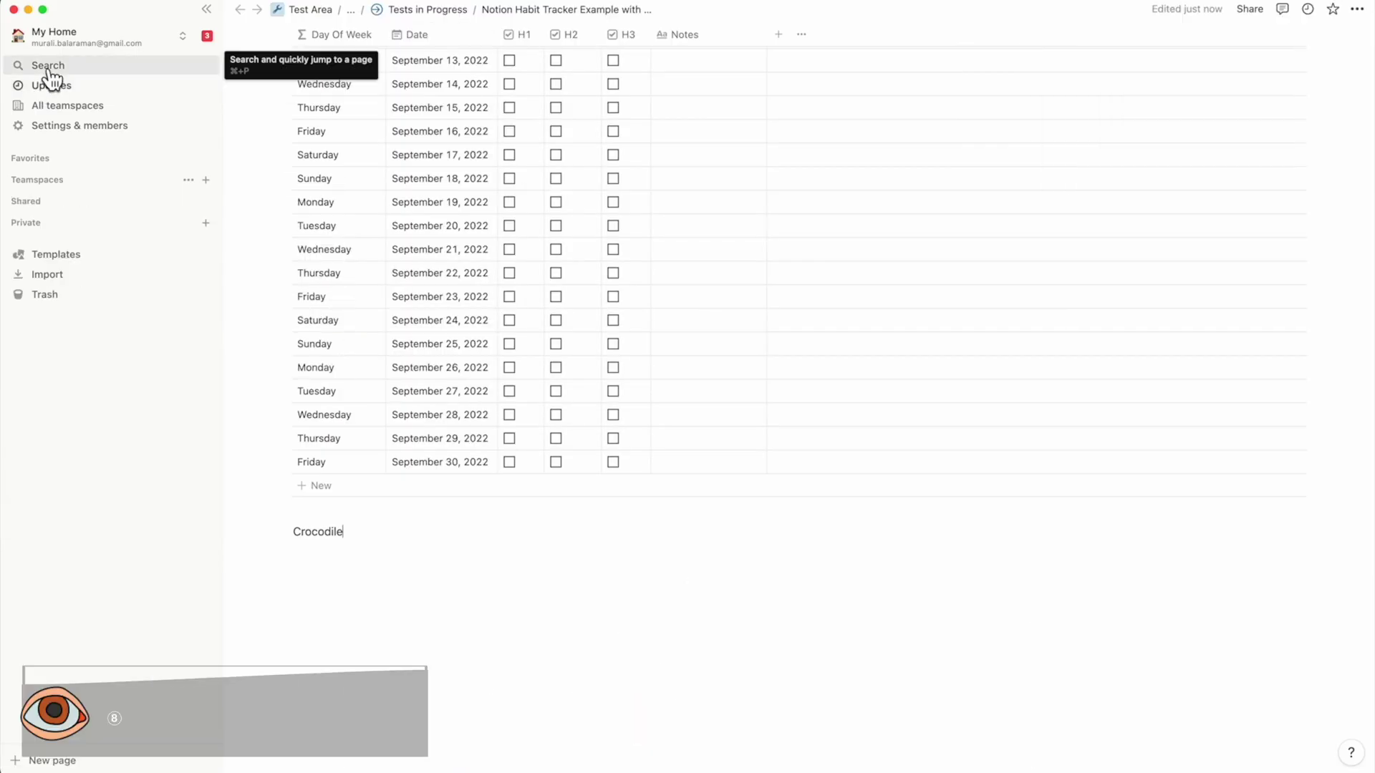
click(48, 69)
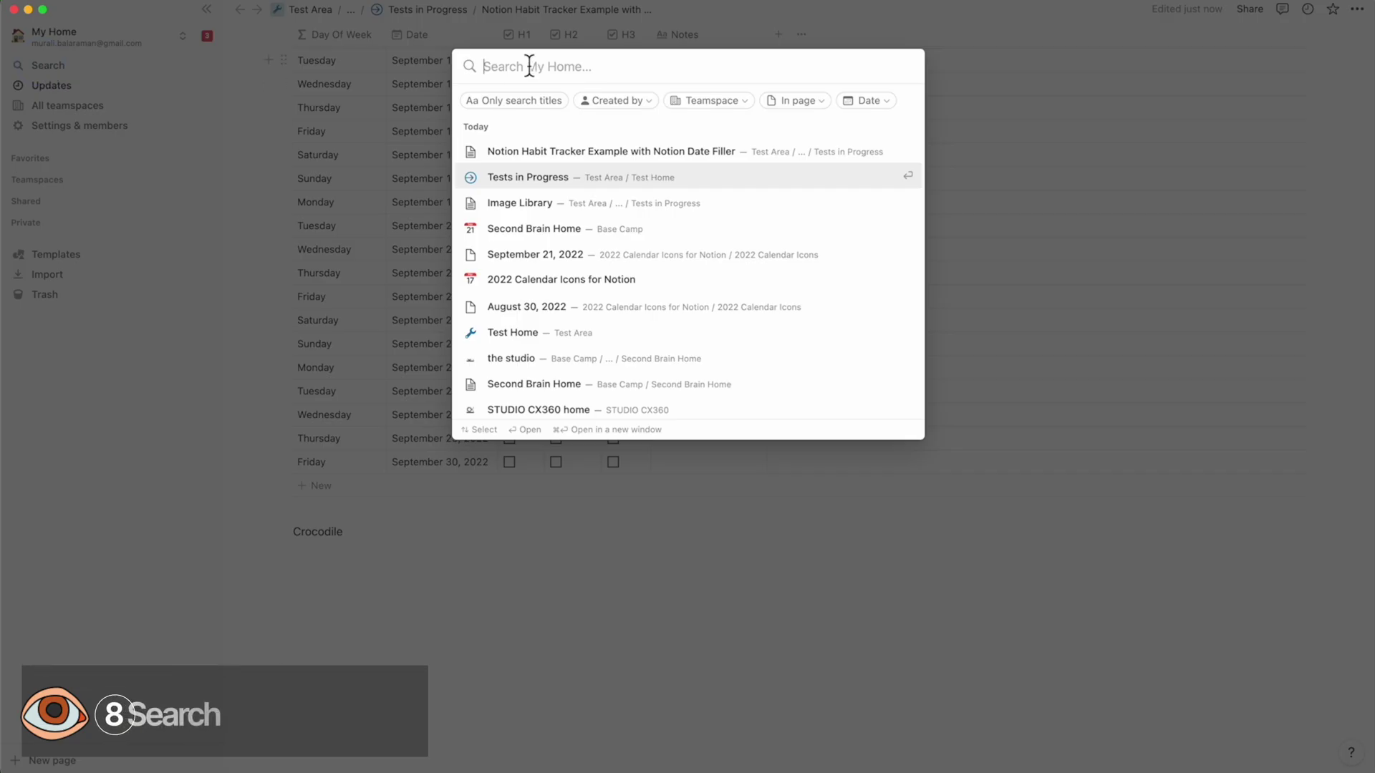
text(notes)
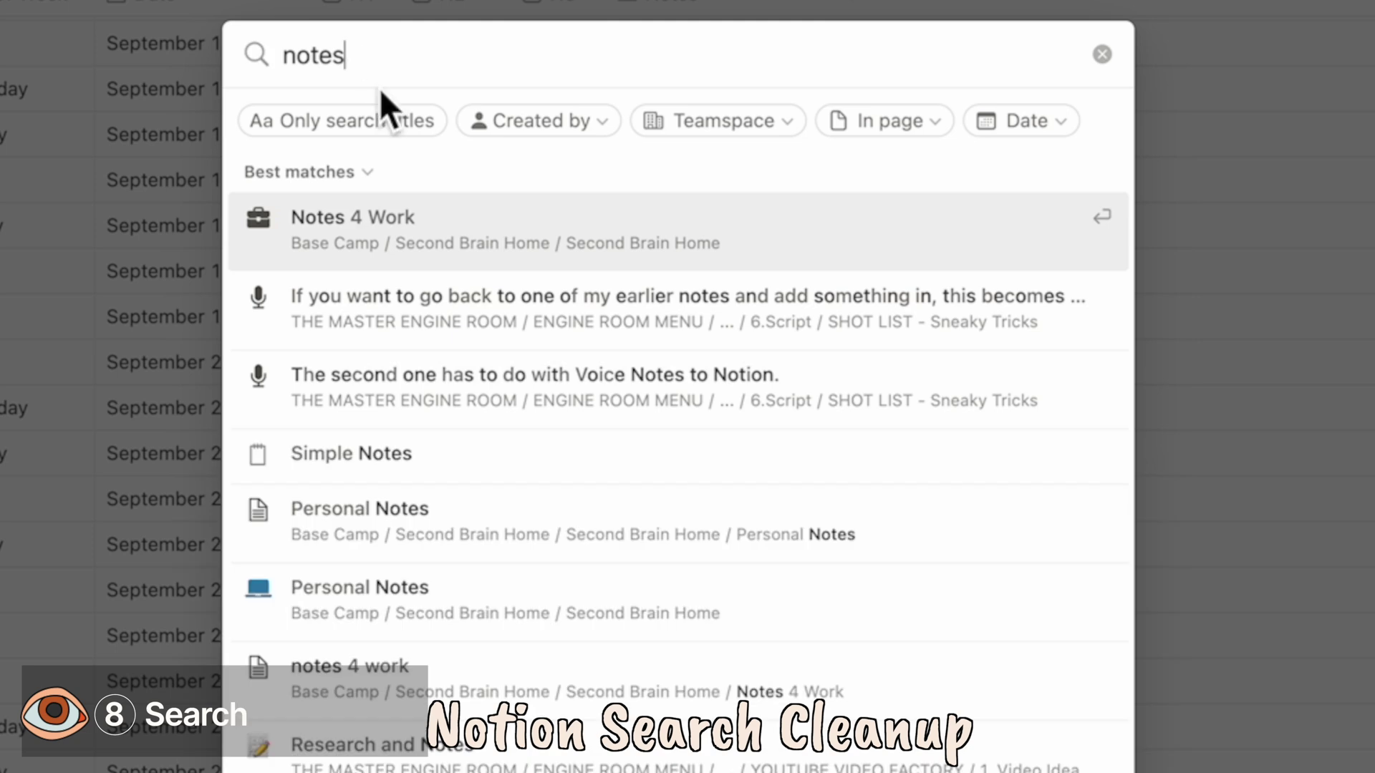
click(396, 128)
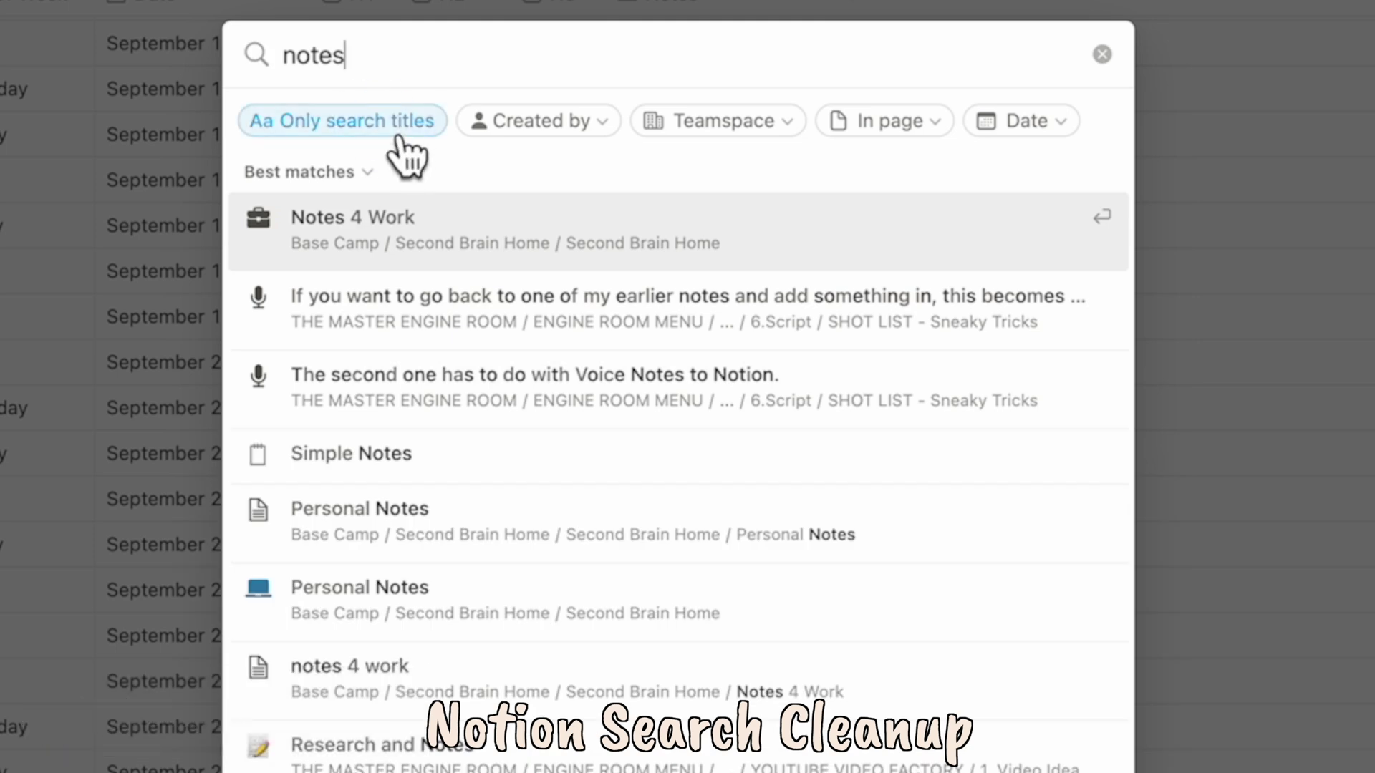
click(801, 121)
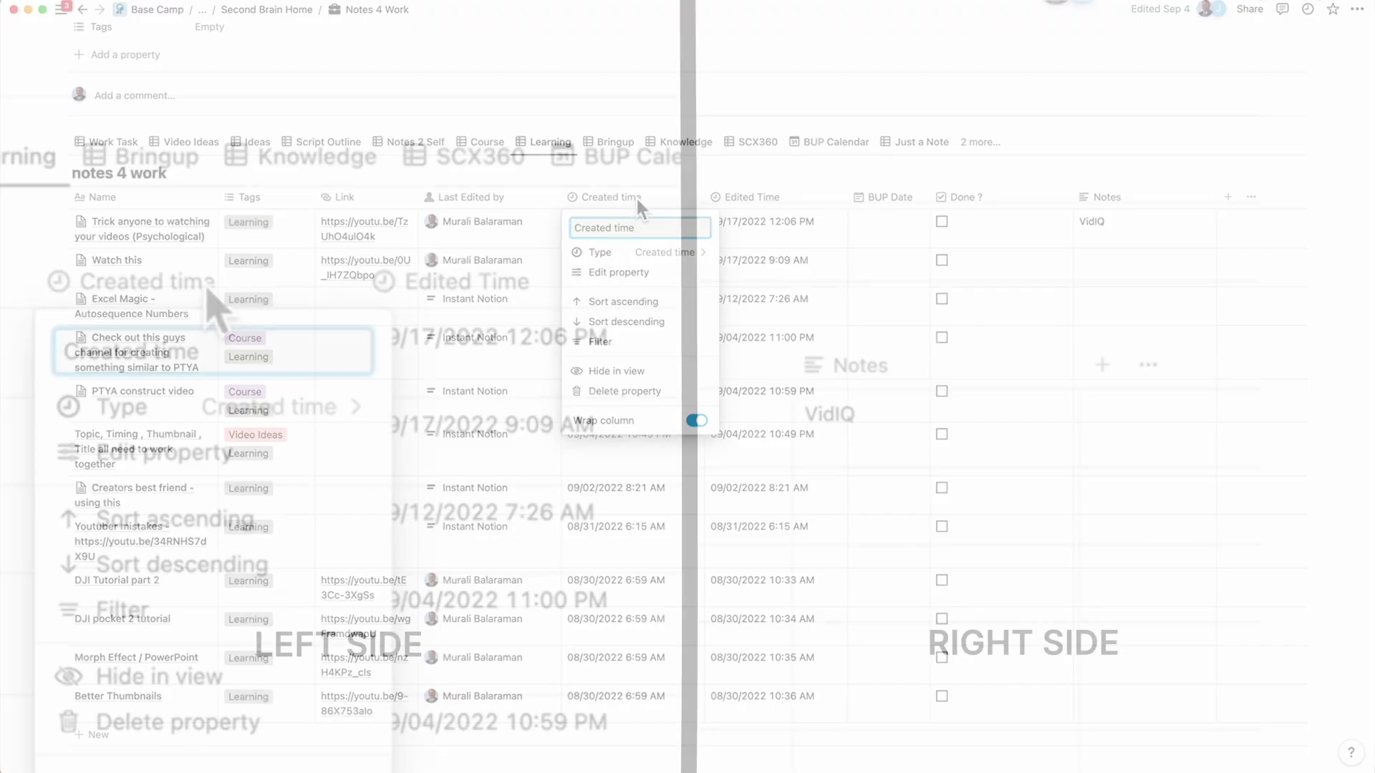
Try Day/Month/Year and Year/Month/Day for Created time, settling on Relative format
click(619, 272)
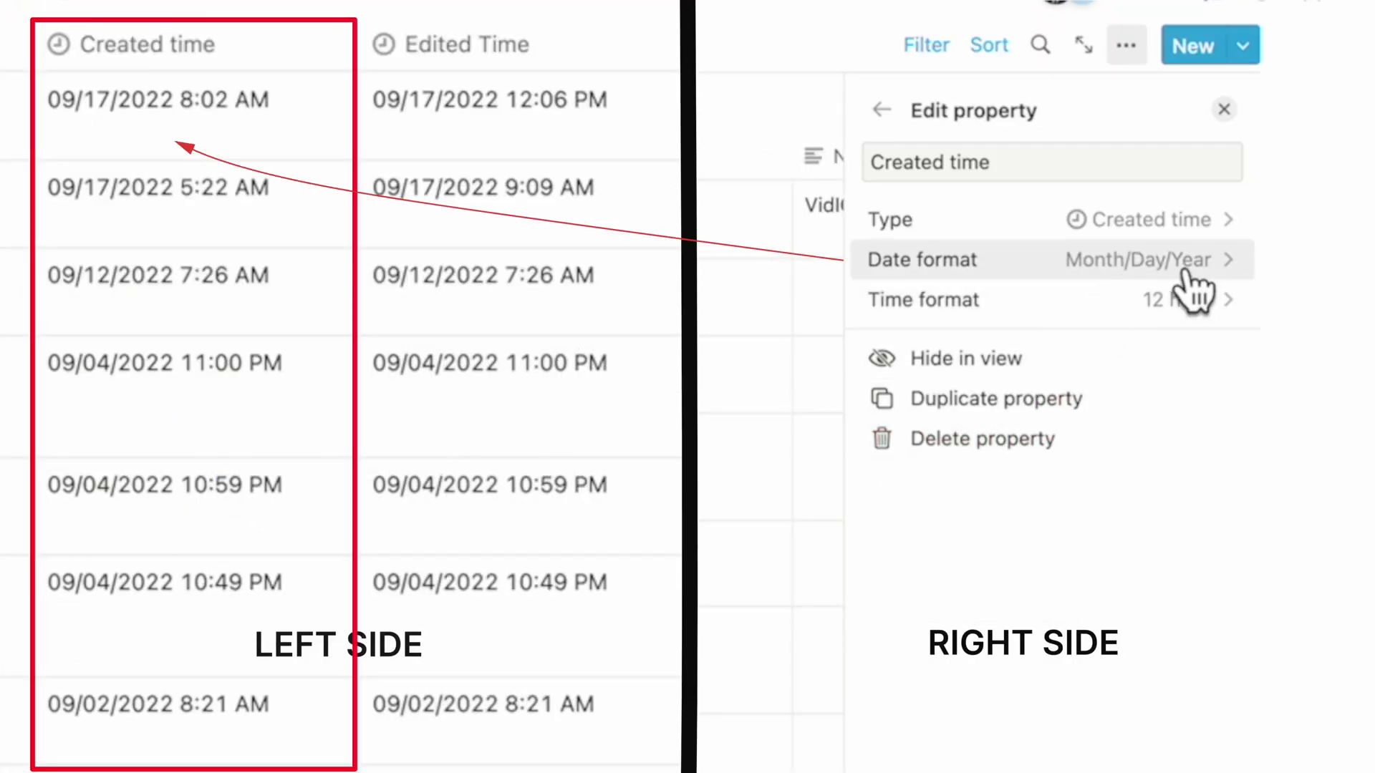
click(1158, 264)
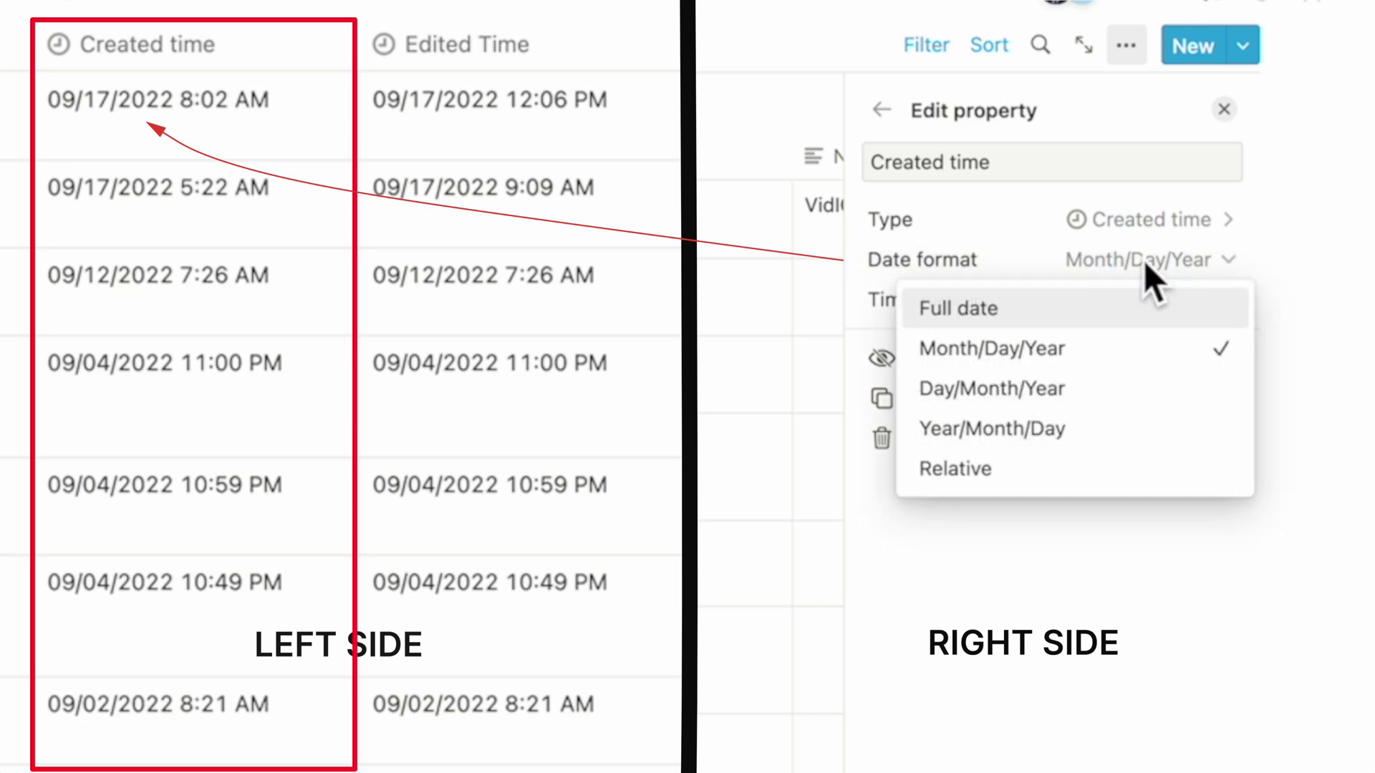
click(1081, 403)
click(1137, 274)
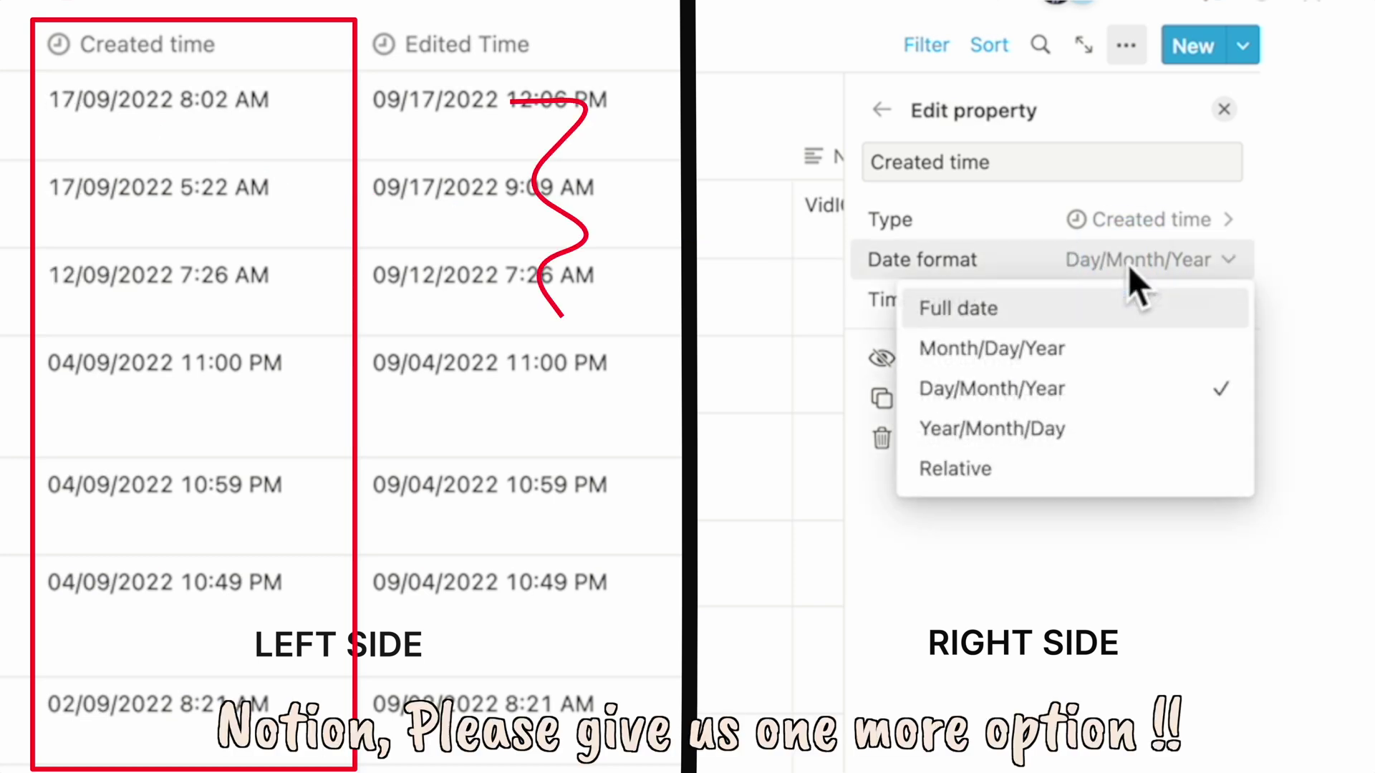
click(1089, 433)
click(1137, 265)
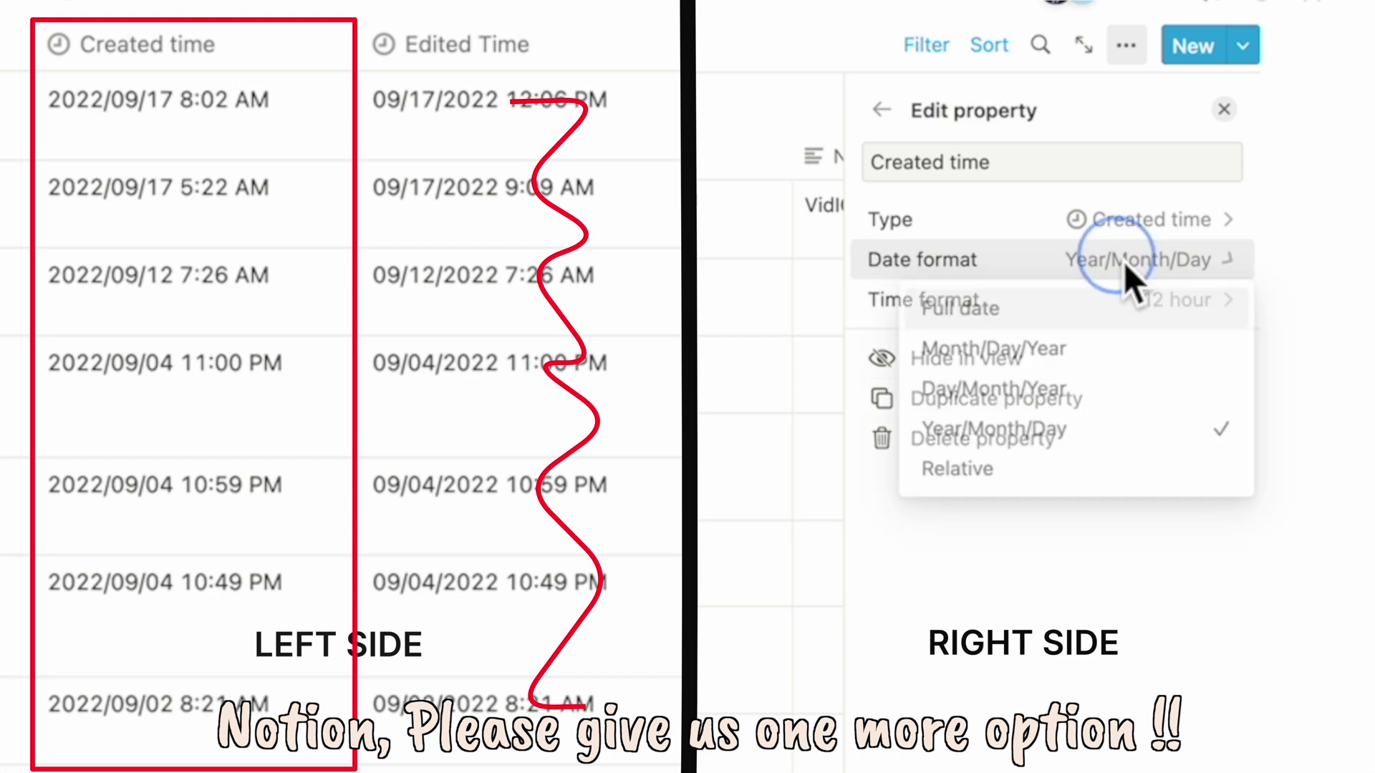
click(1035, 465)
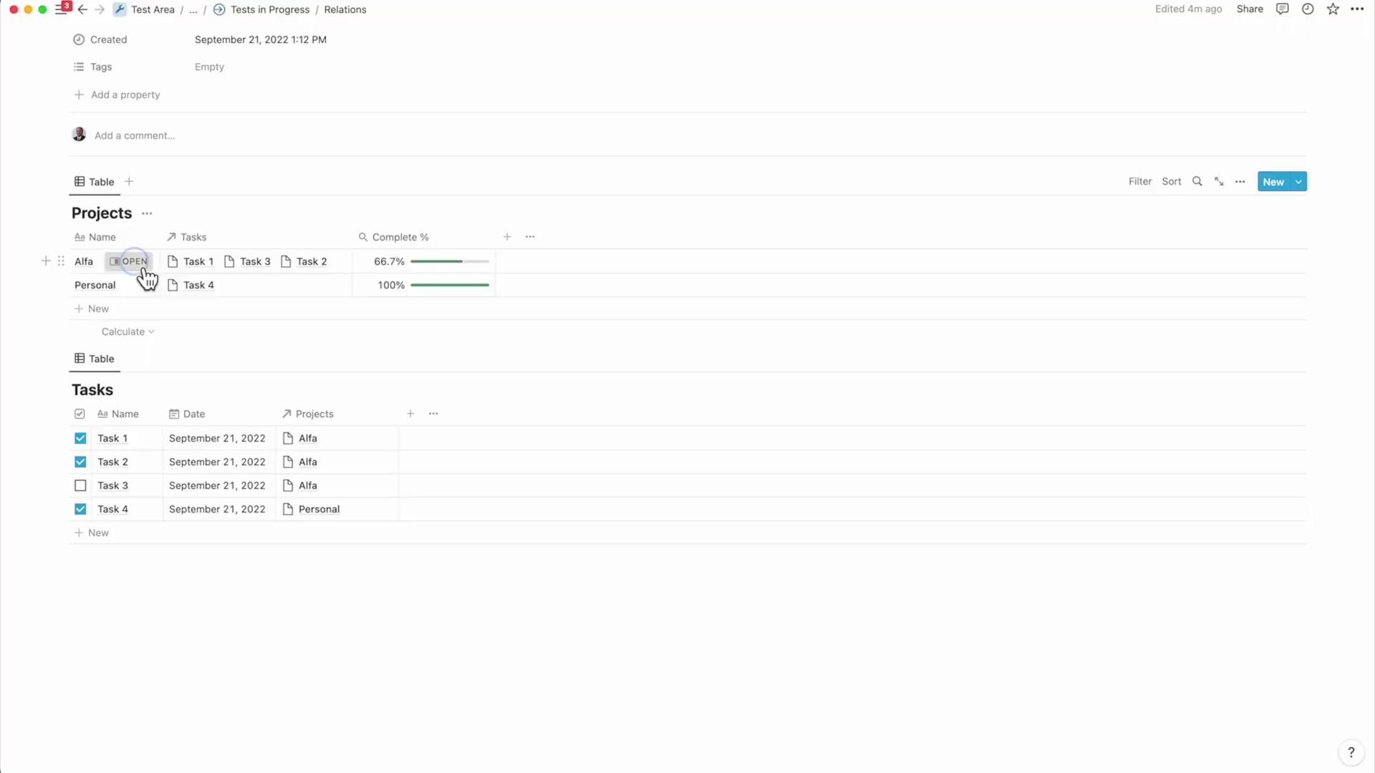
In the Alfa project, show the Tasks relation as a page section, then Minimal
click(131, 264)
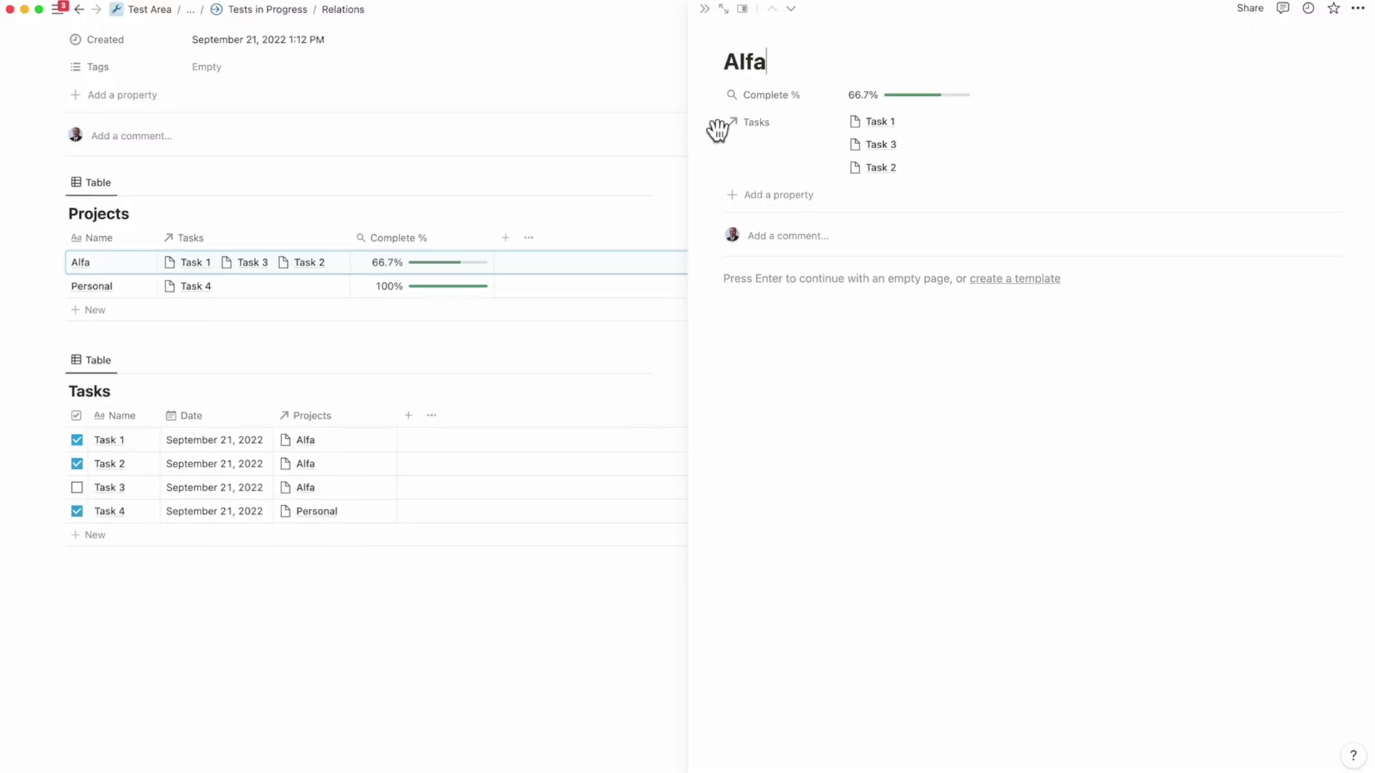
click(716, 127)
mouse_move(752, 172)
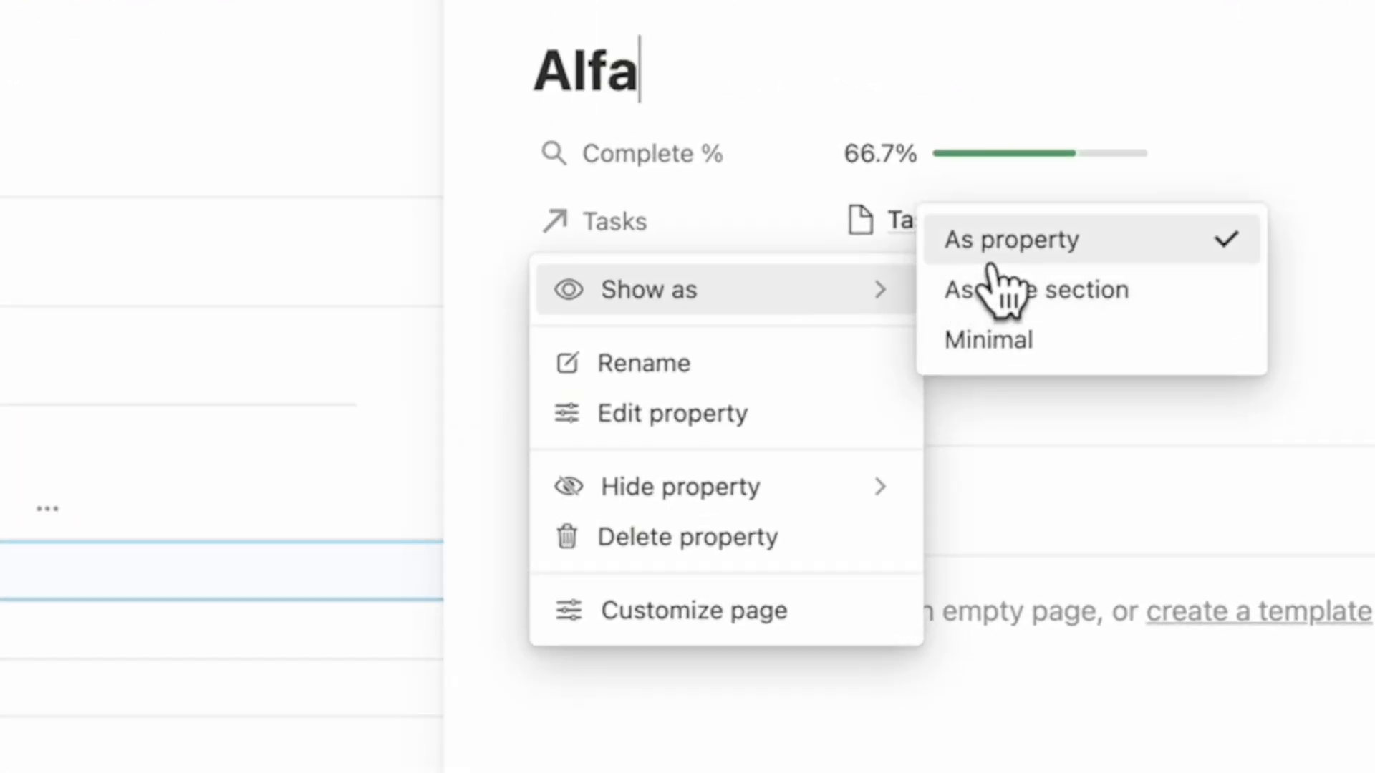
click(1029, 315)
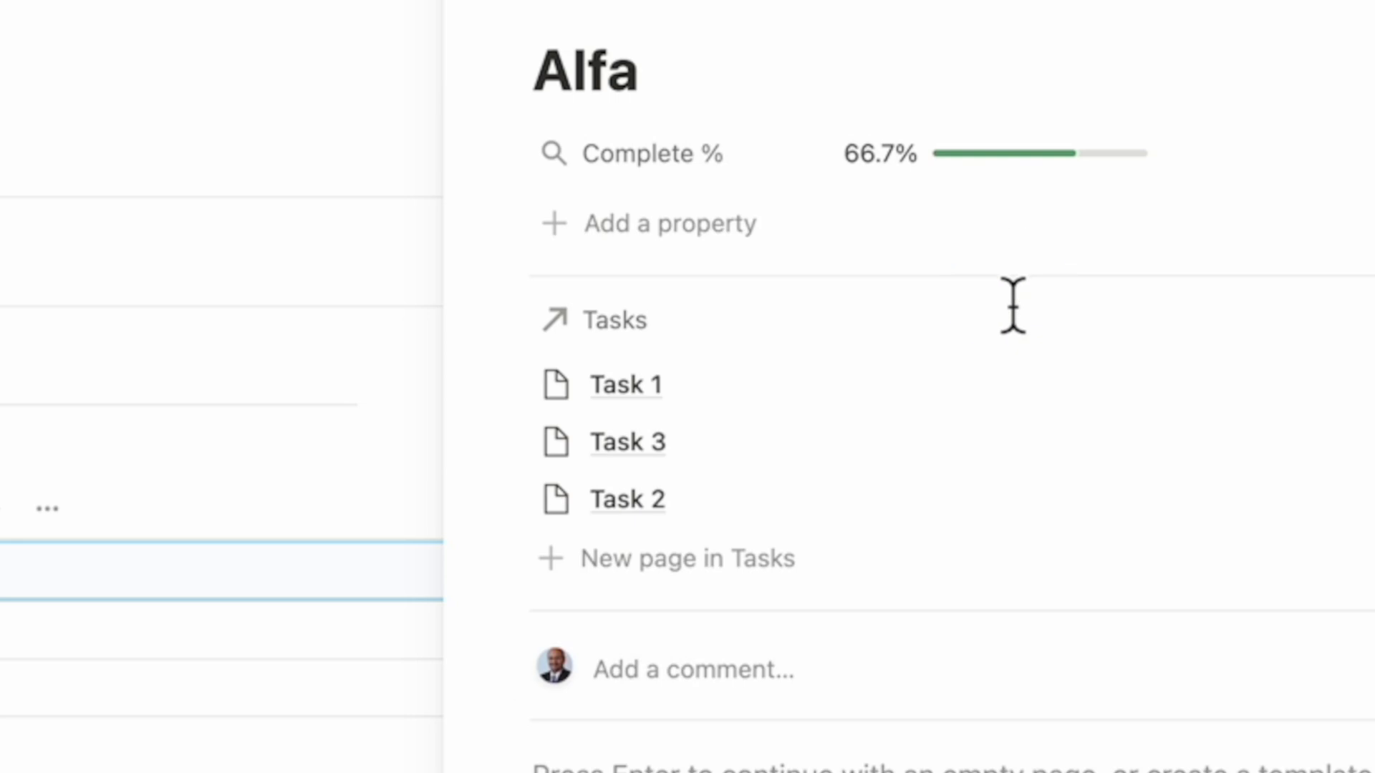
click(508, 320)
mouse_move(625, 408)
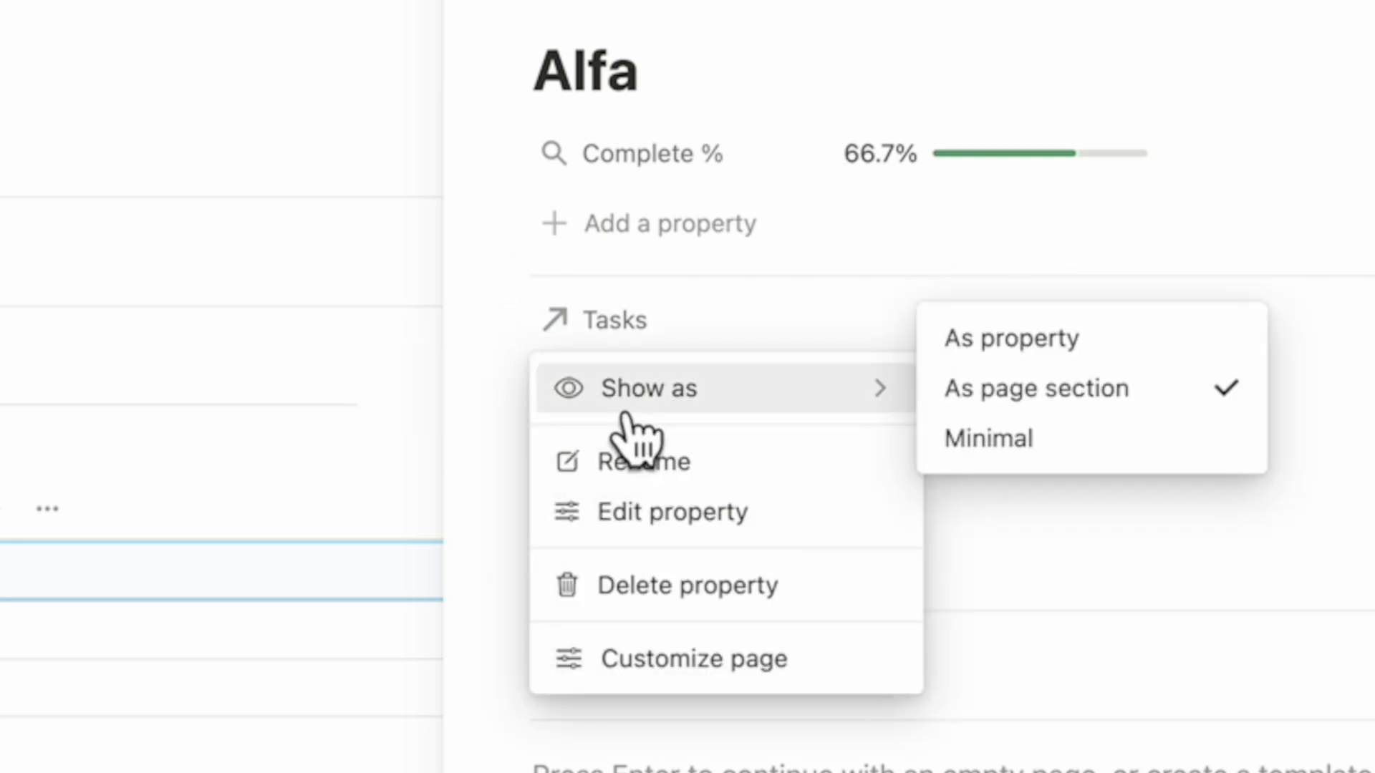
click(1017, 444)
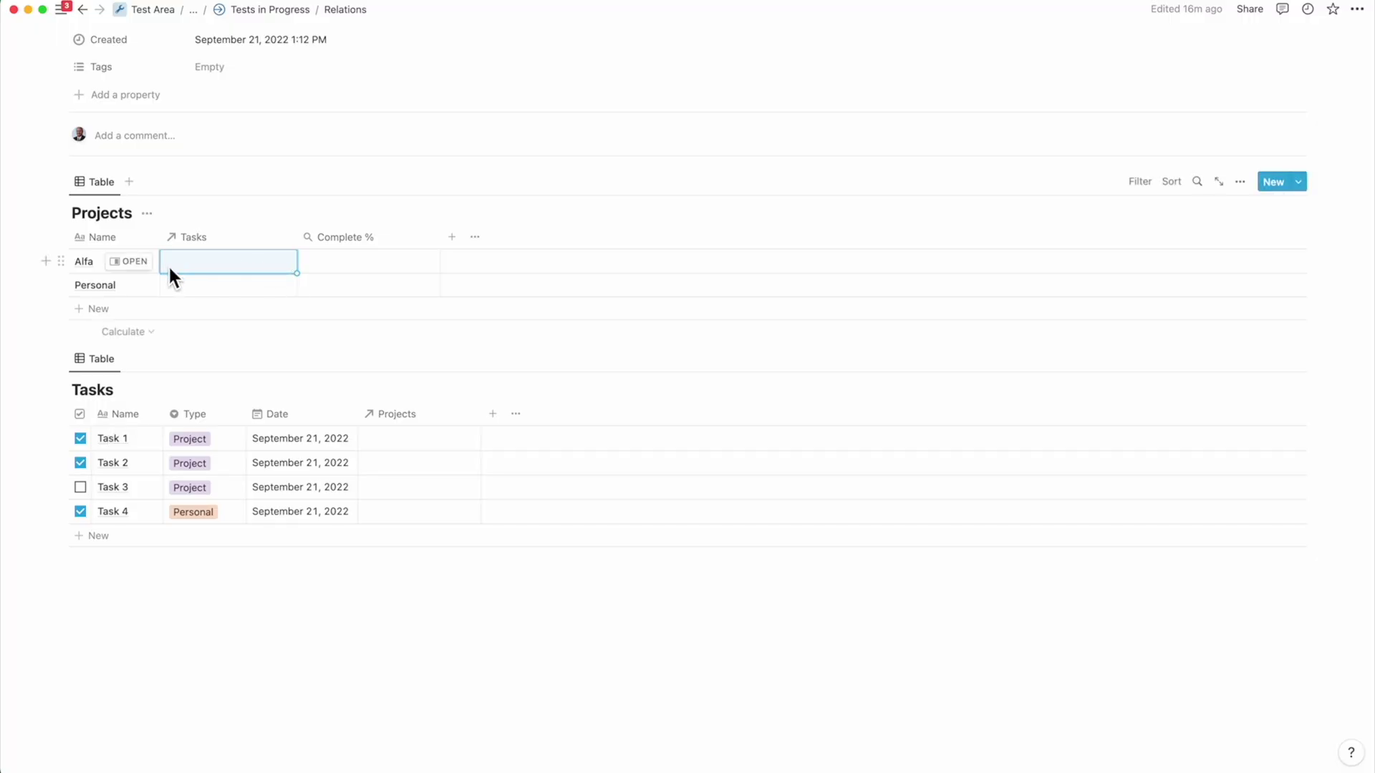
Link Task 3, Task 2 and Task 1 to the Alfa project
click(205, 263)
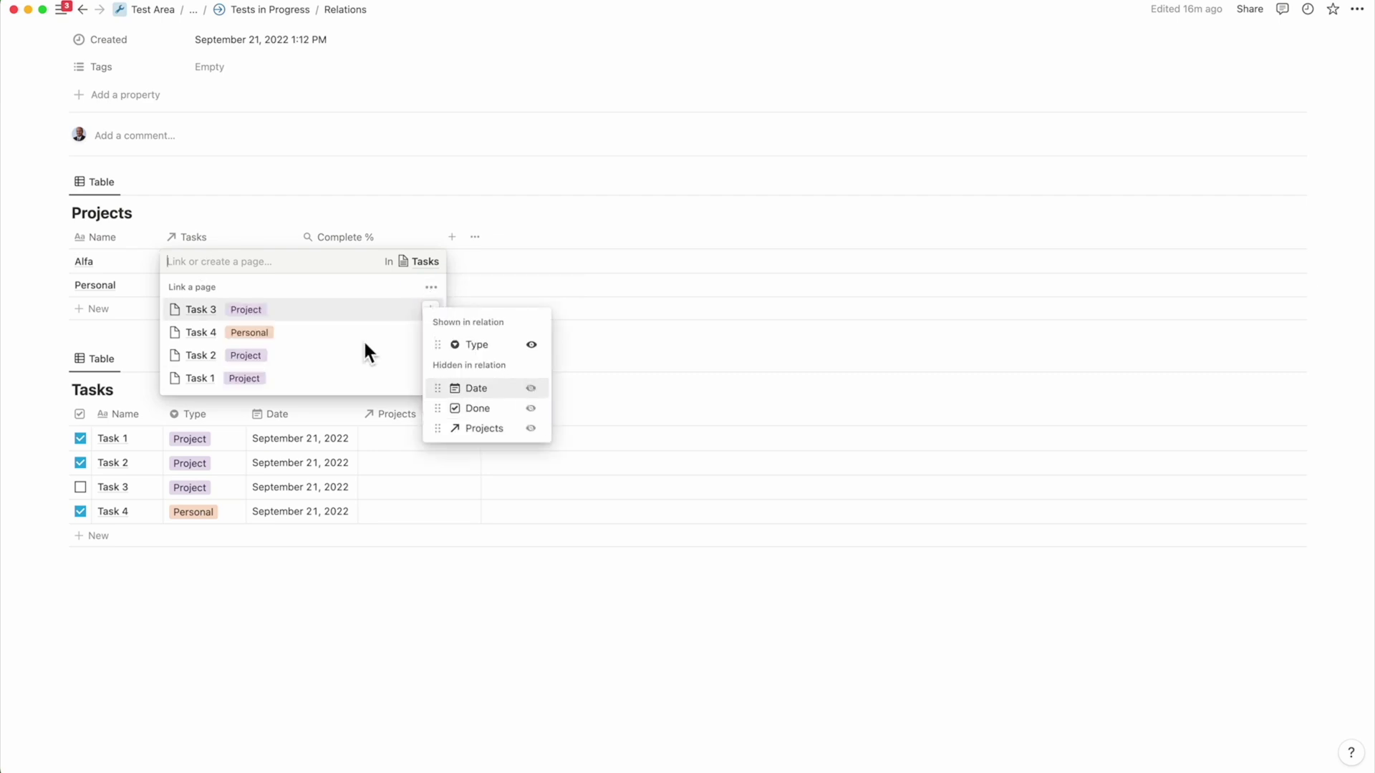
click(315, 309)
click(273, 380)
click(255, 403)
key(Escape)
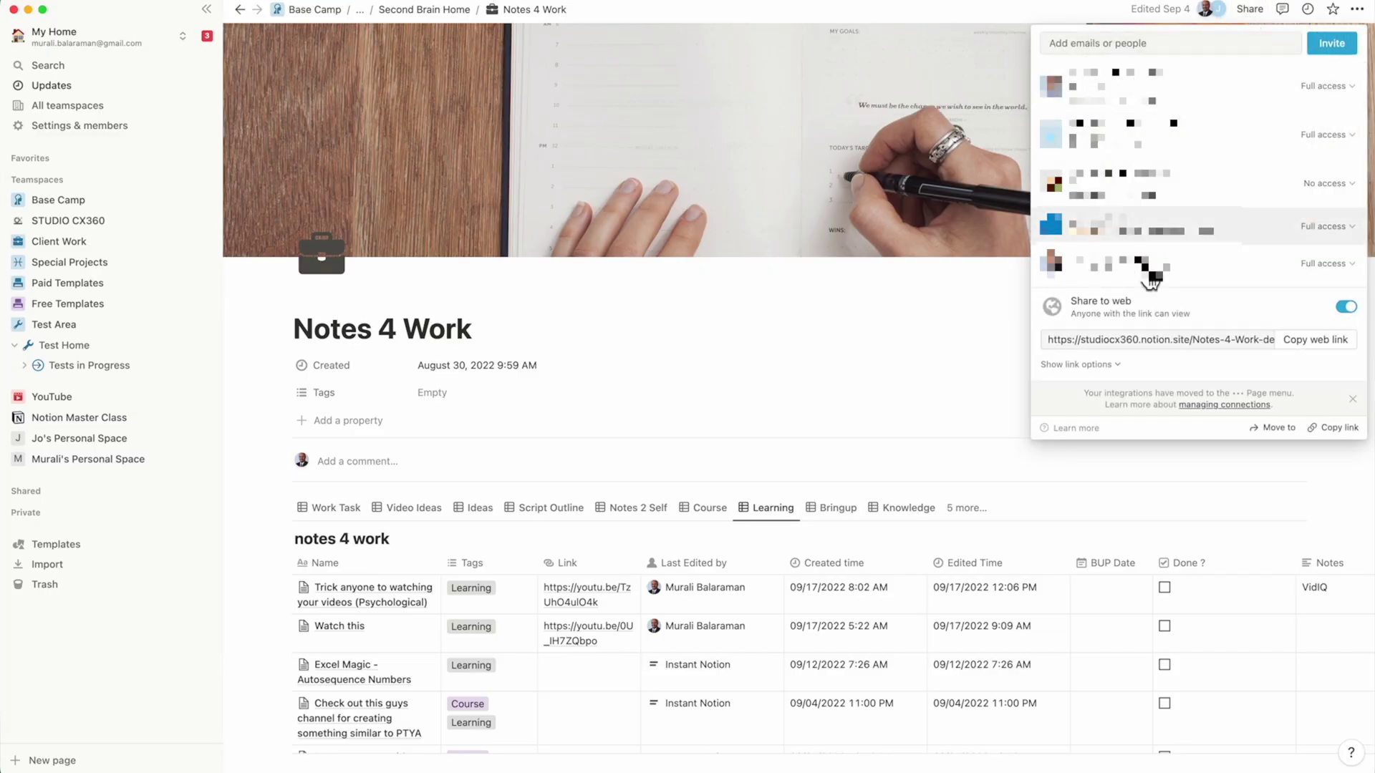
Close the Share settings and bring up the Notes 4 Work page's options menu
click(1357, 8)
click(1357, 9)
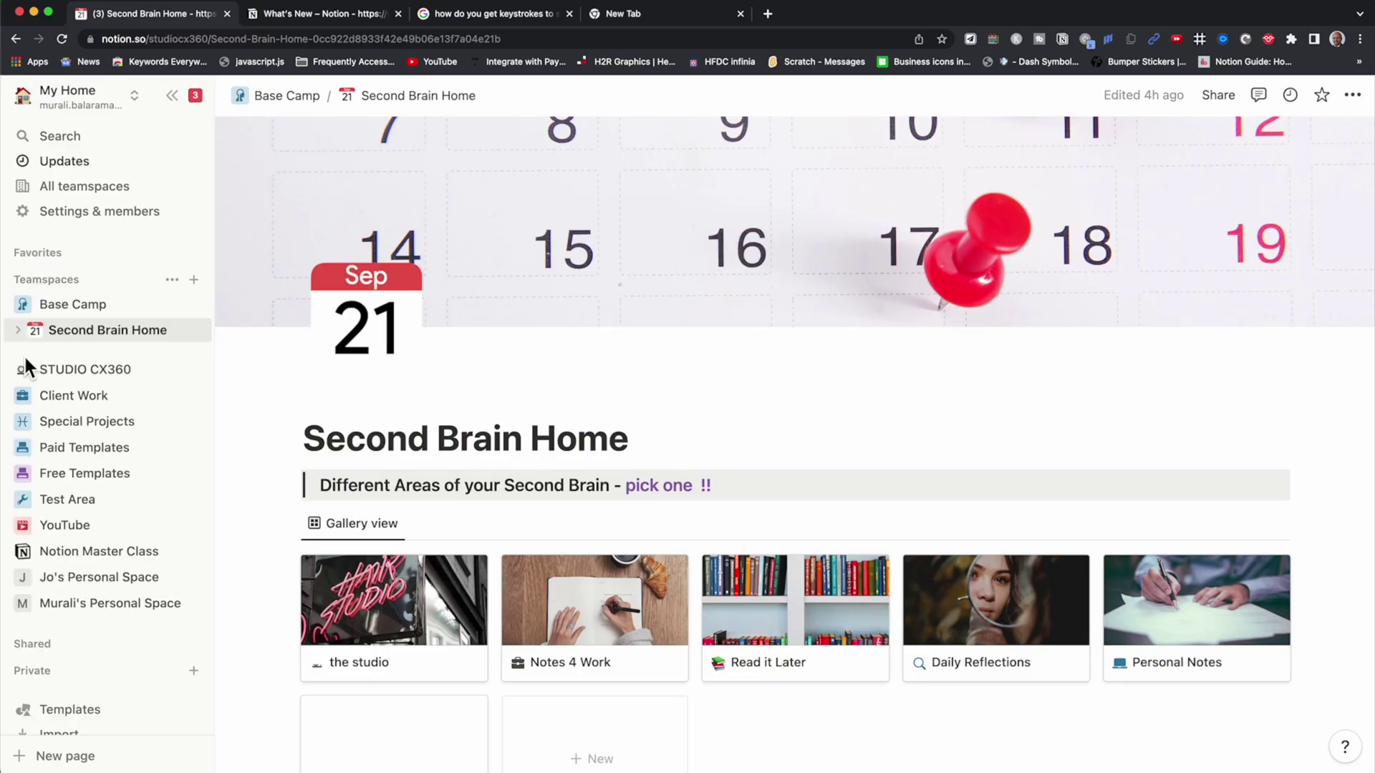
Expand the STUDIO CX360 and Special Projects teamspaces in the sidebar
click(143, 393)
click(134, 495)
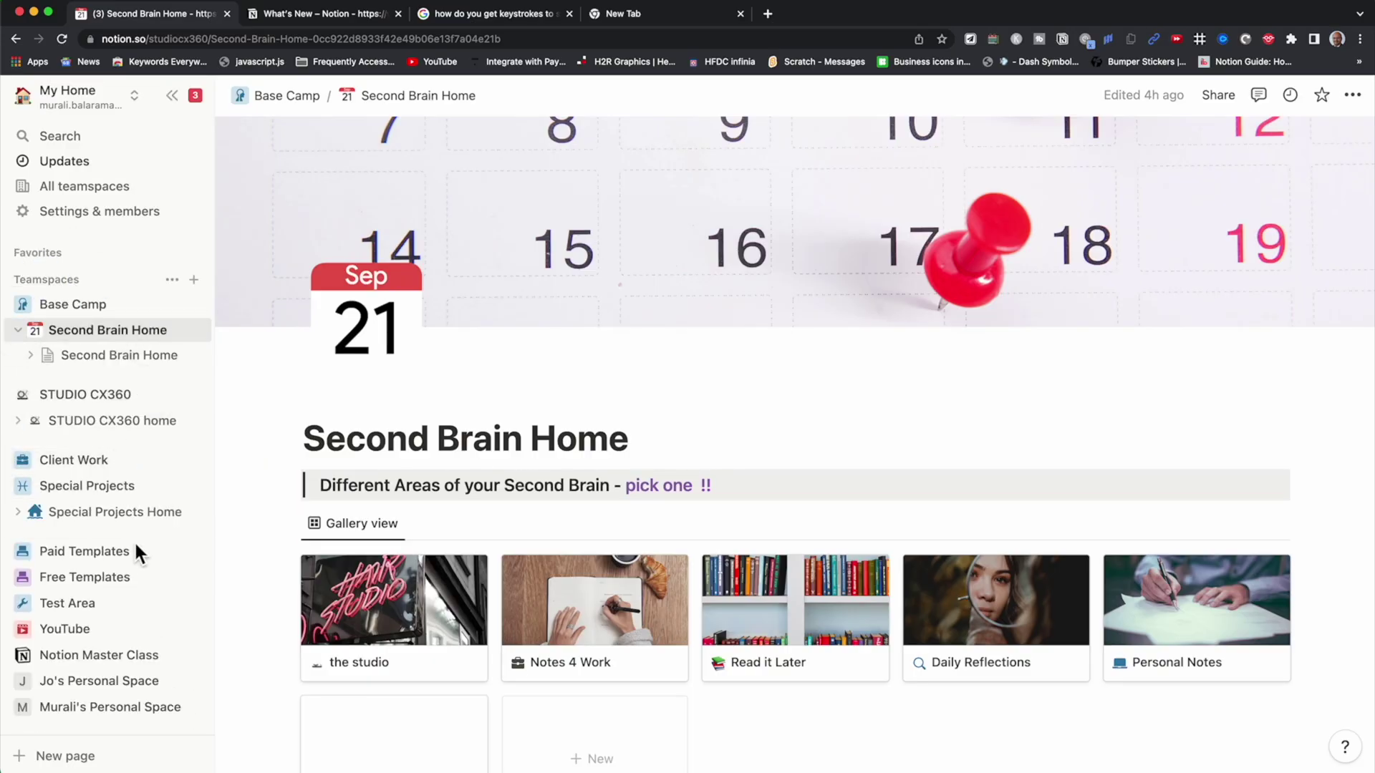